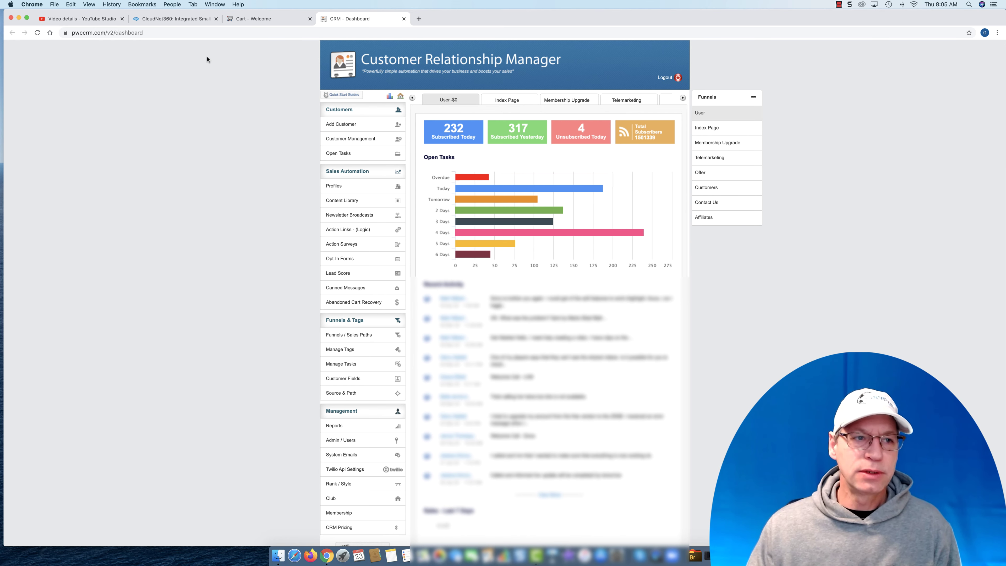
# Step: Check the Order Page video's details in YouTube Studio, and start a new action link in the CRM's Billing System category
pyautogui.click(111, 20)
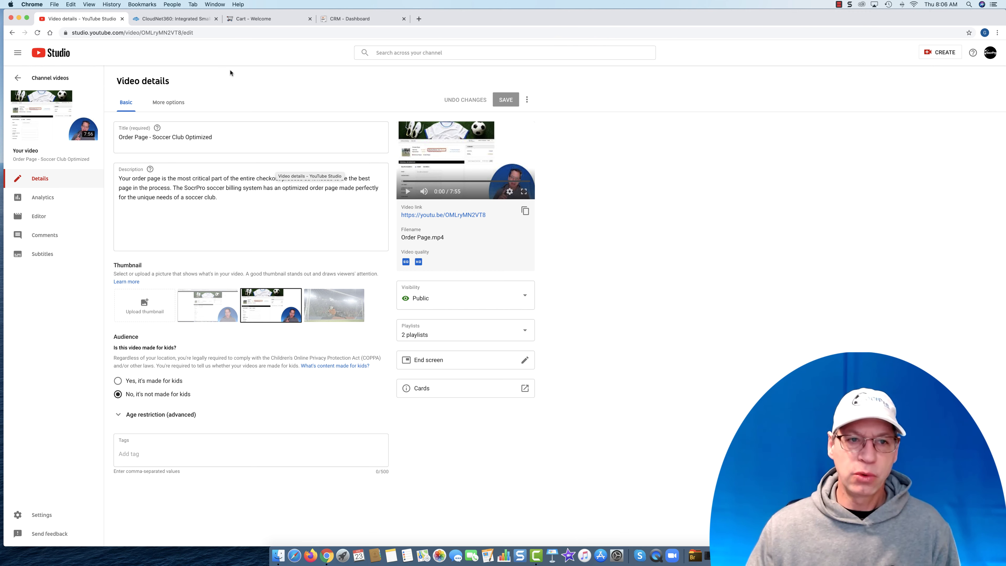
pyautogui.click(347, 20)
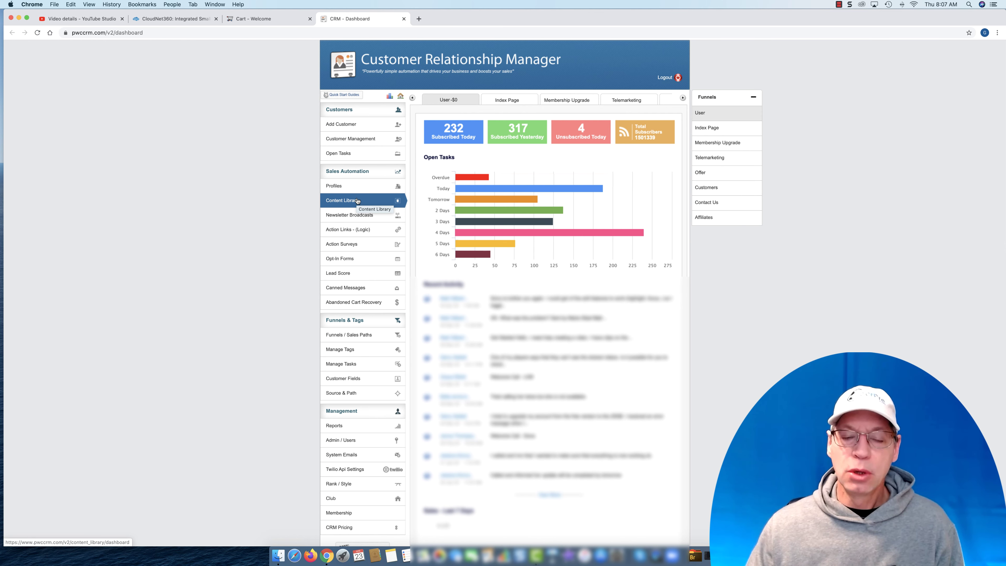
pyautogui.click(343, 233)
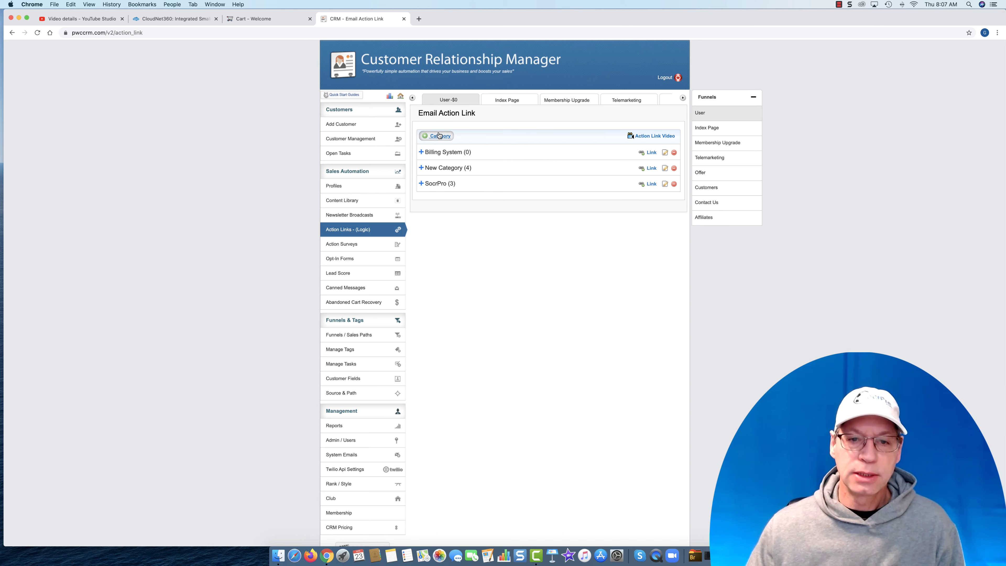
pyautogui.click(446, 153)
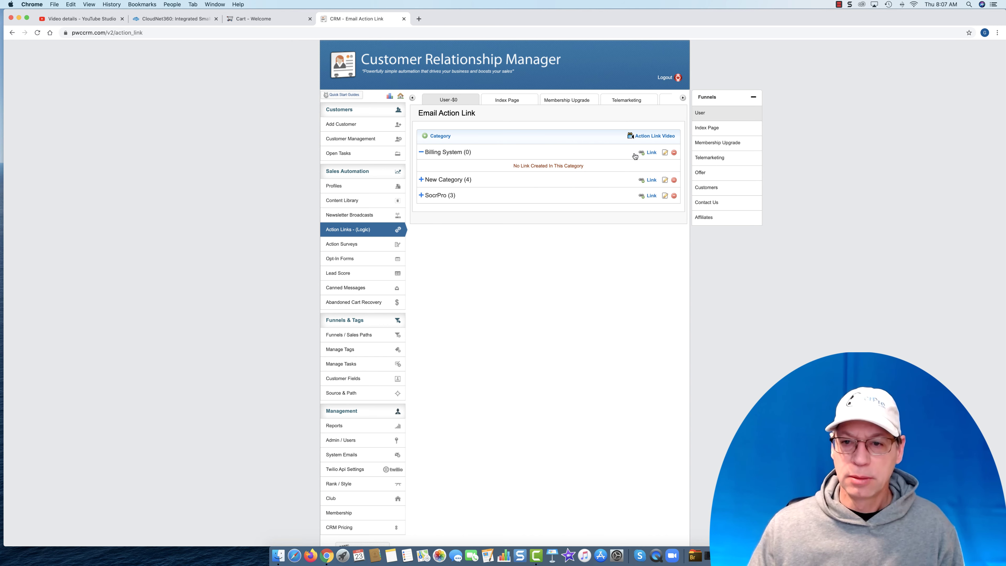
pyautogui.click(645, 154)
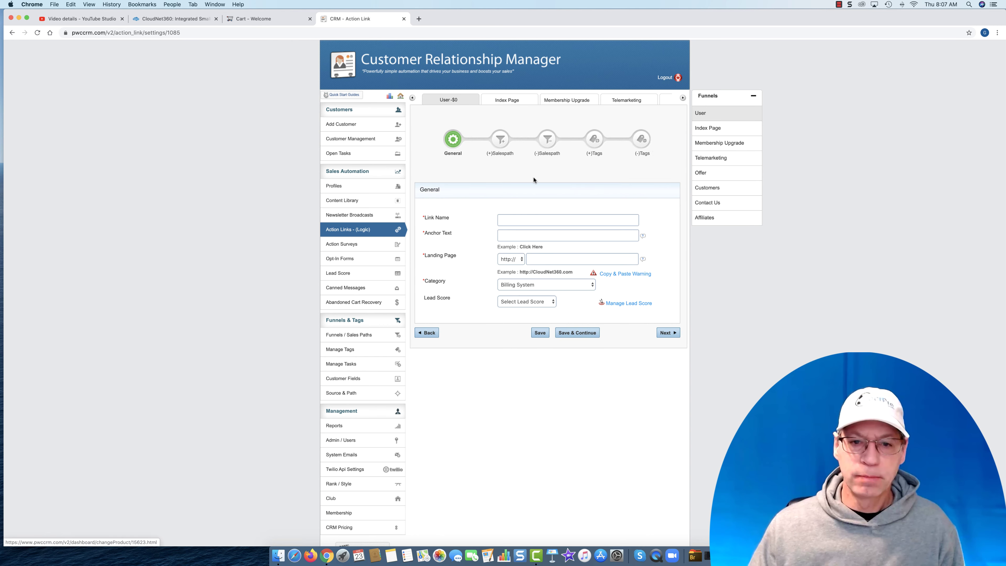
# Step: Name the action link "Order Page" and set its anchor text to "Order Page Video - Click Here"
pyautogui.click(512, 217)
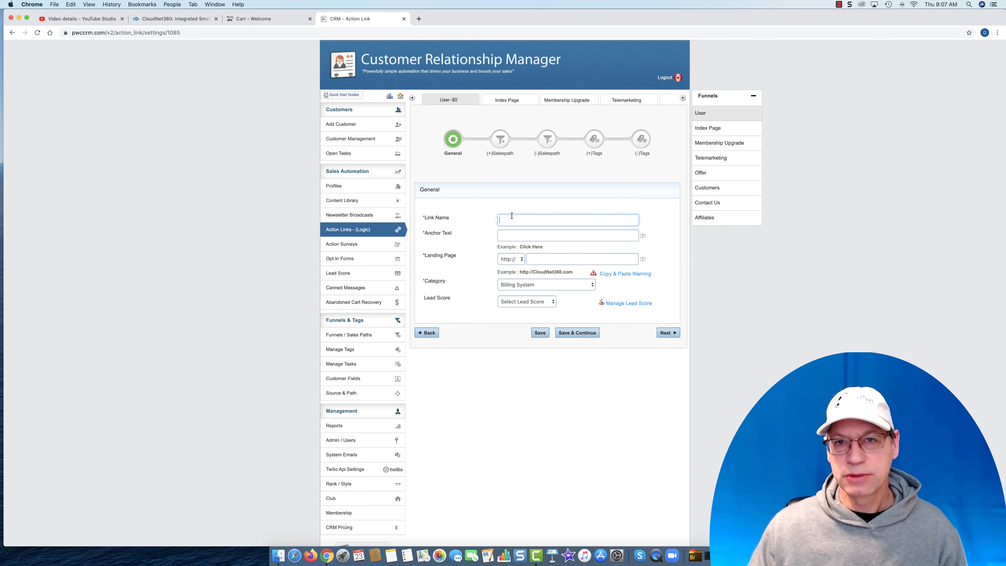
pyautogui.write('Order Page')
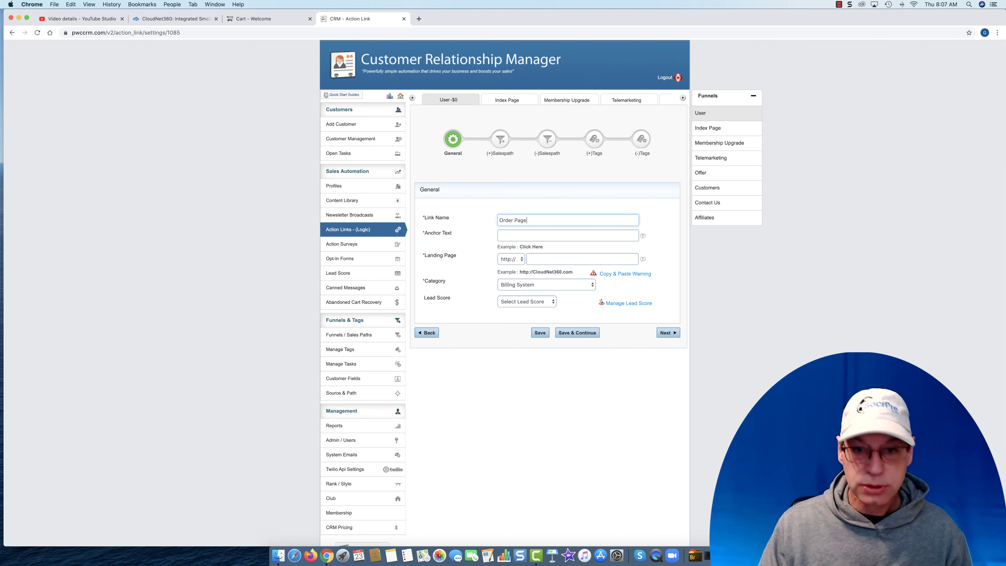
pyautogui.click(517, 236)
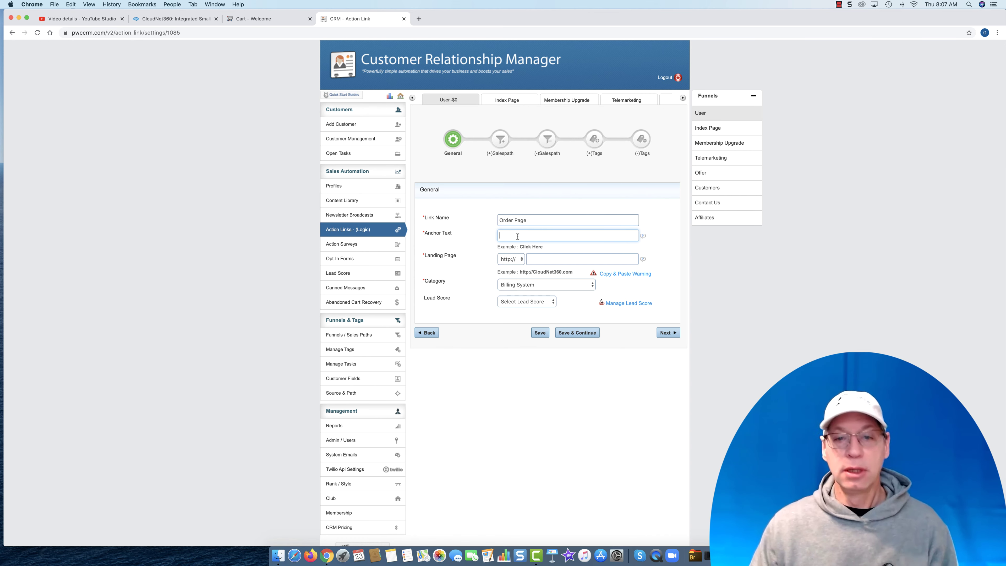
pyautogui.write('Order Pge D')
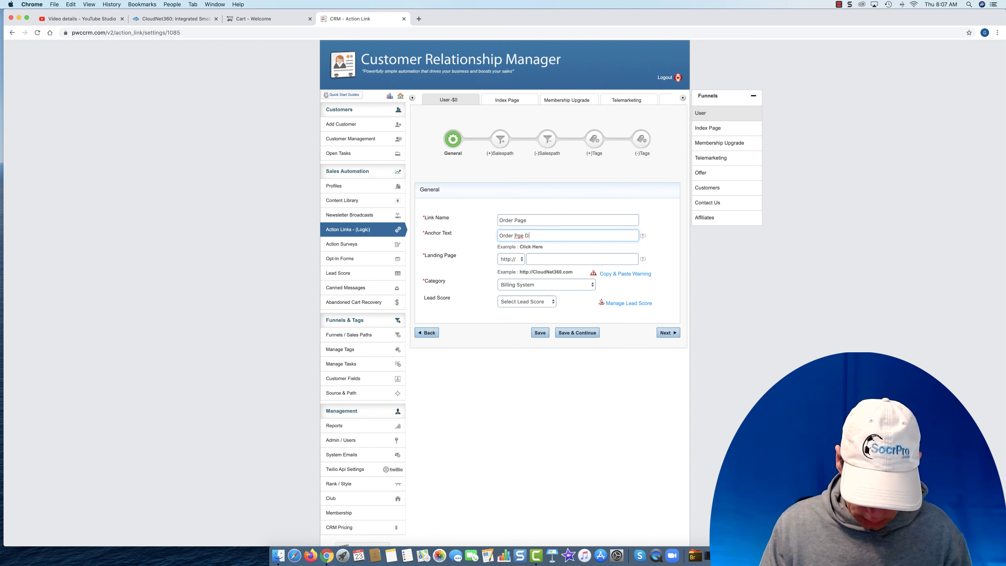
pyautogui.write('etails')
pyautogui.press('BackSpace')
pyautogui.press('BackSpace')
pyautogui.press('BackSpace')
pyautogui.press('BackSpace')
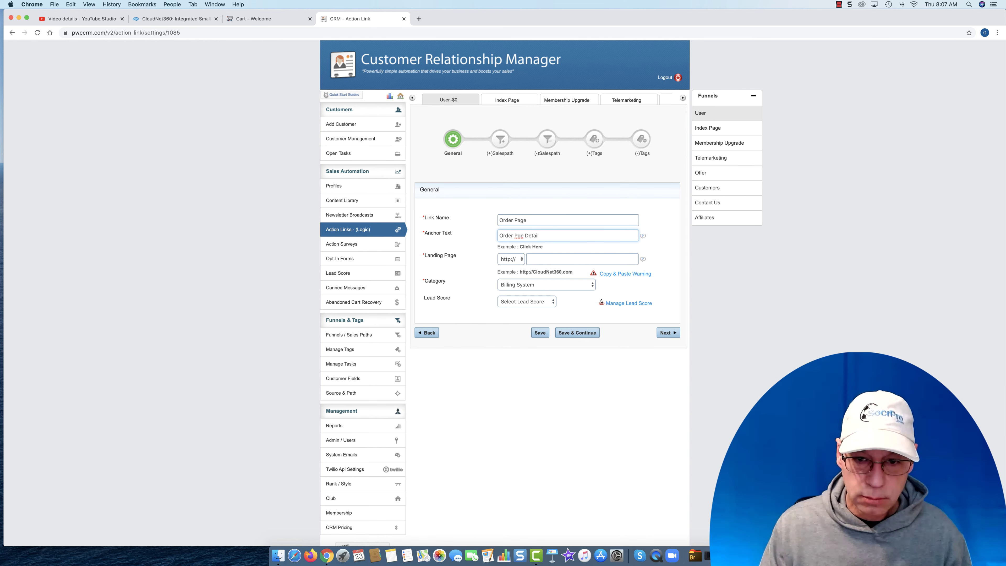
pyautogui.write('a')
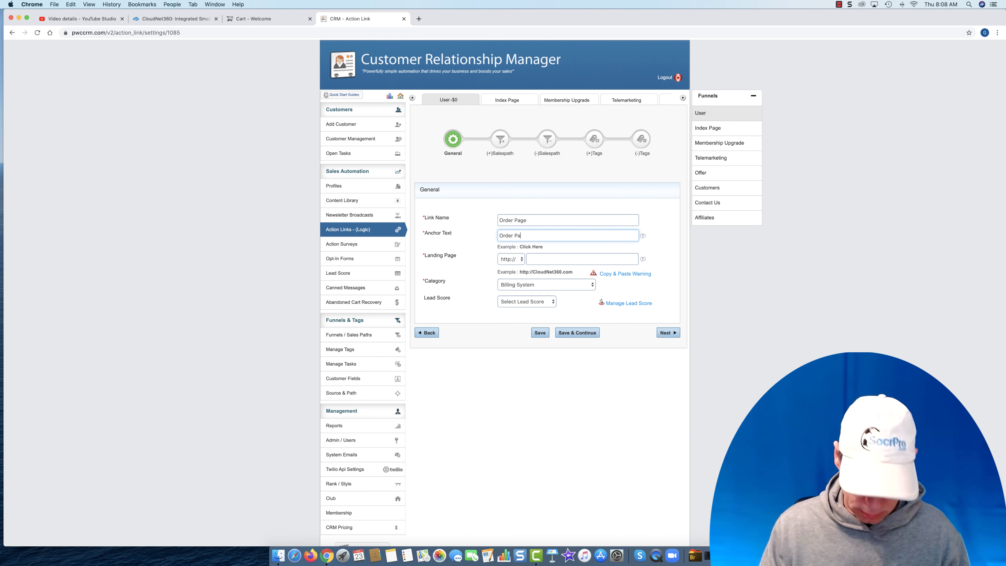
pyautogui.write('ge Video')
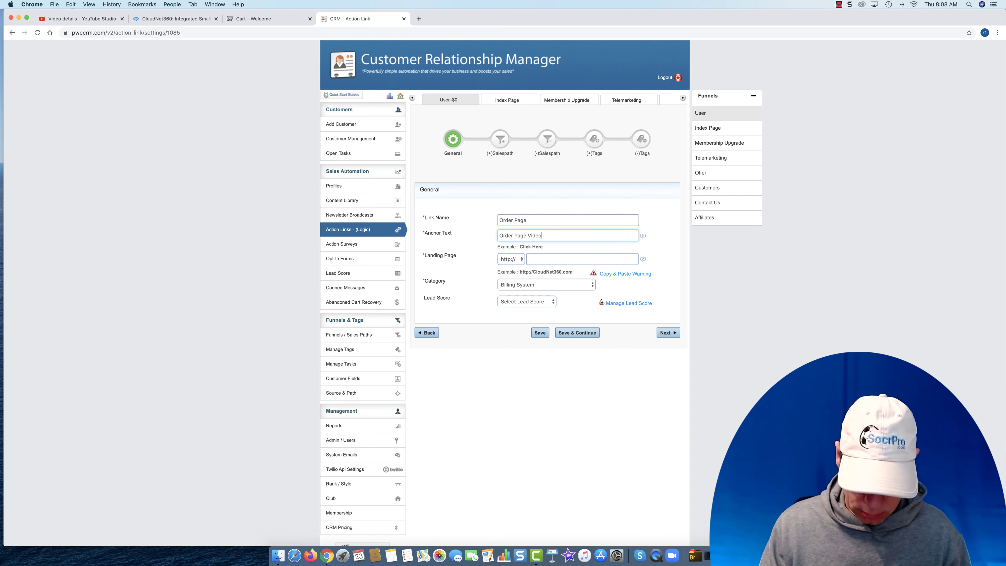
pyautogui.write(' - C')
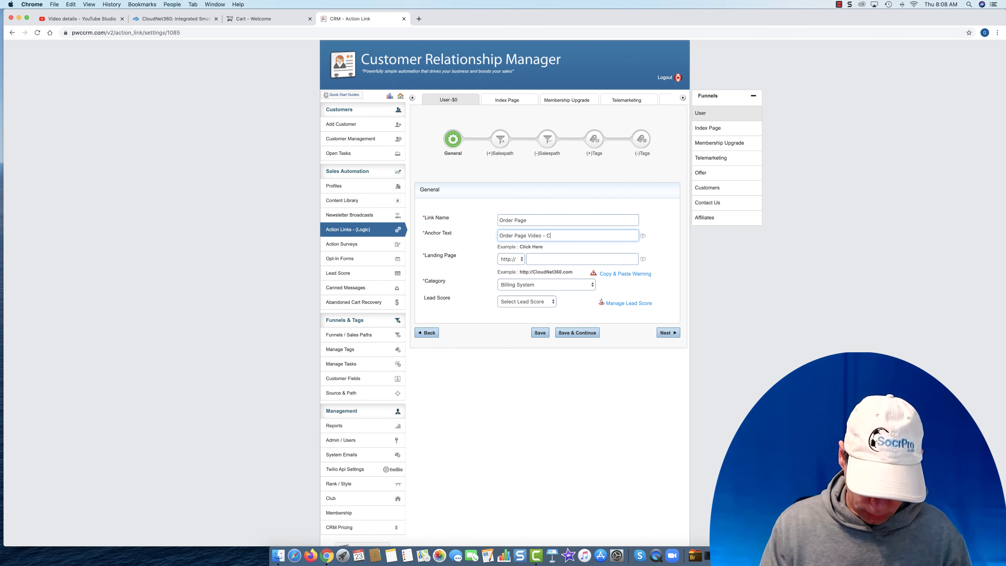
pyautogui.write('lick Here')
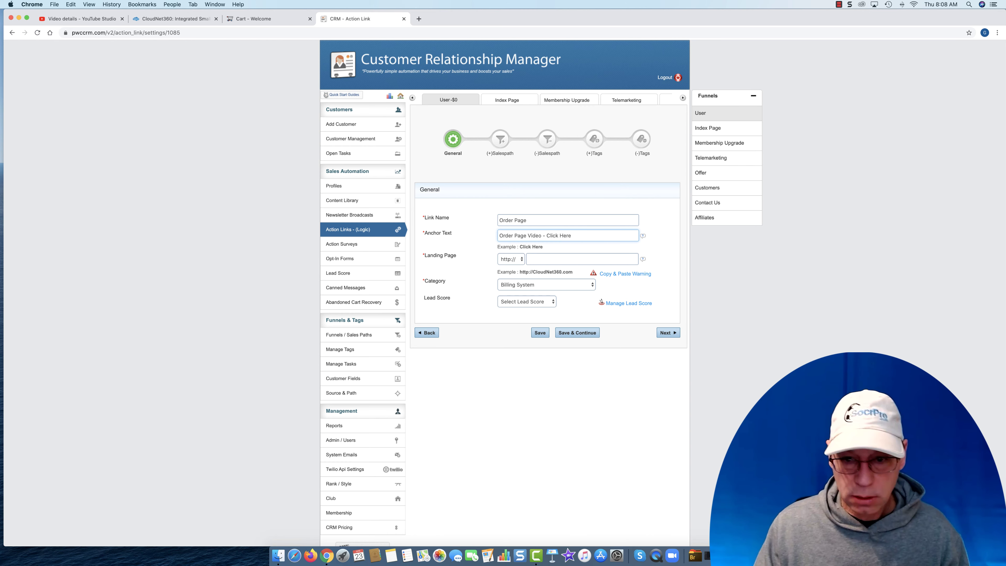
# Step: Copy the Order Page video's link from YouTube Studio and paste it as the action link's landing page in the CRM
pyautogui.click(74, 20)
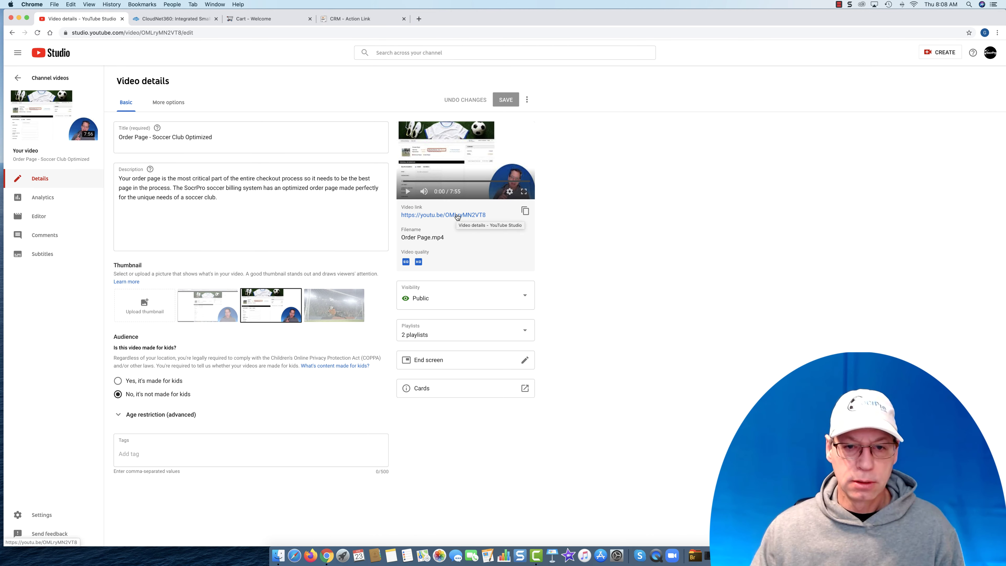
pyautogui.click(525, 211)
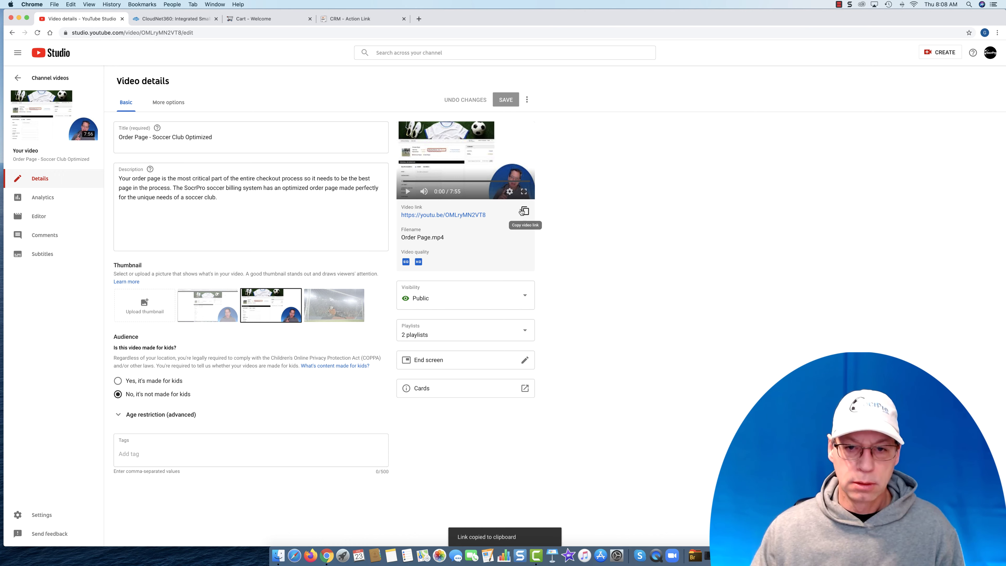
pyautogui.click(339, 18)
pyautogui.click(539, 259)
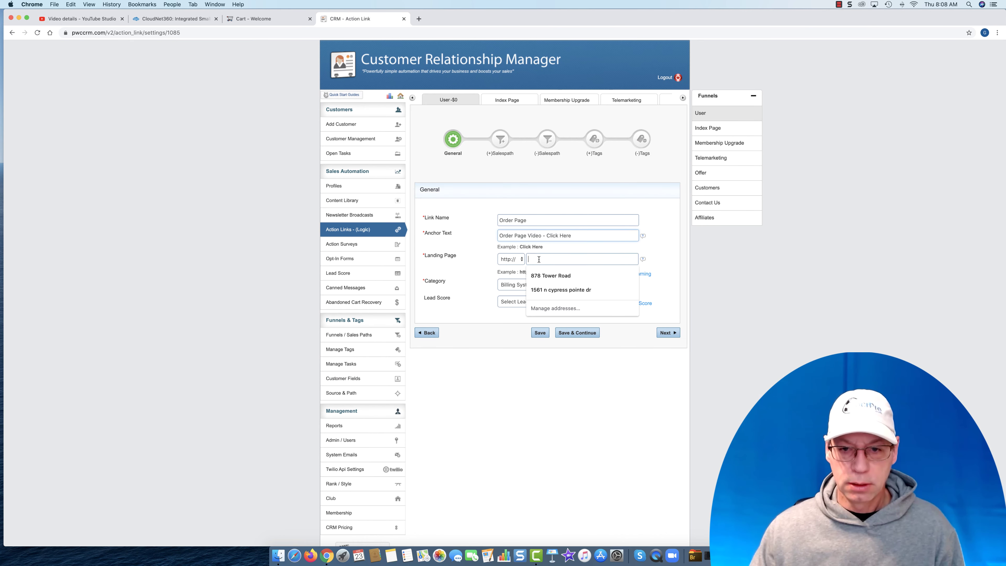
pyautogui.press('super+v')
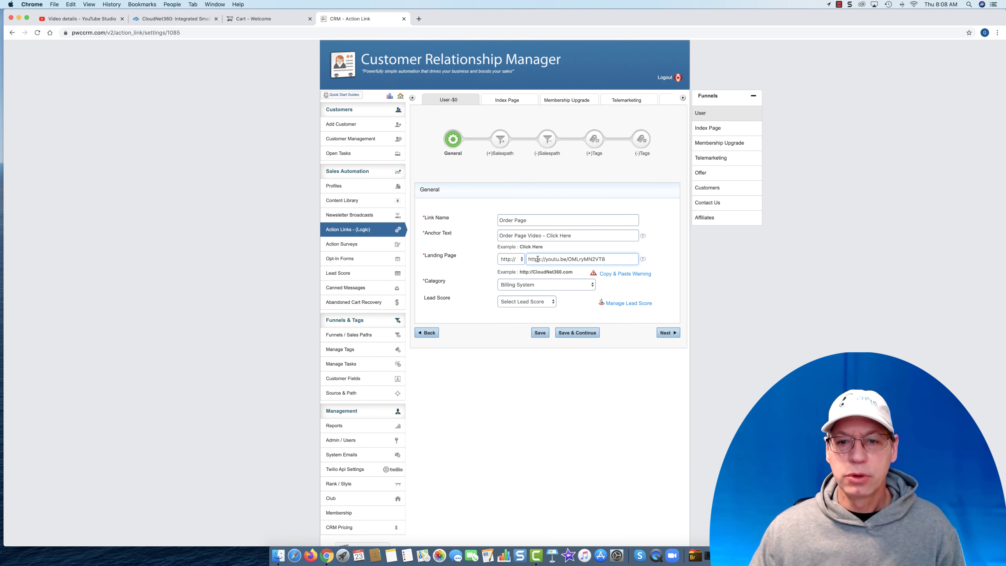
pyautogui.click(643, 259)
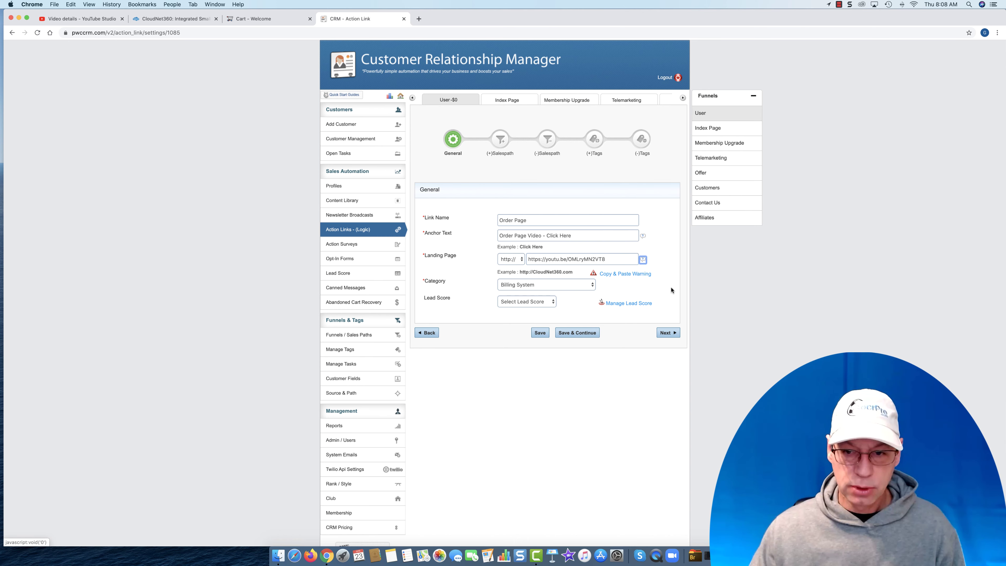
pyautogui.click(522, 261)
pyautogui.click(515, 268)
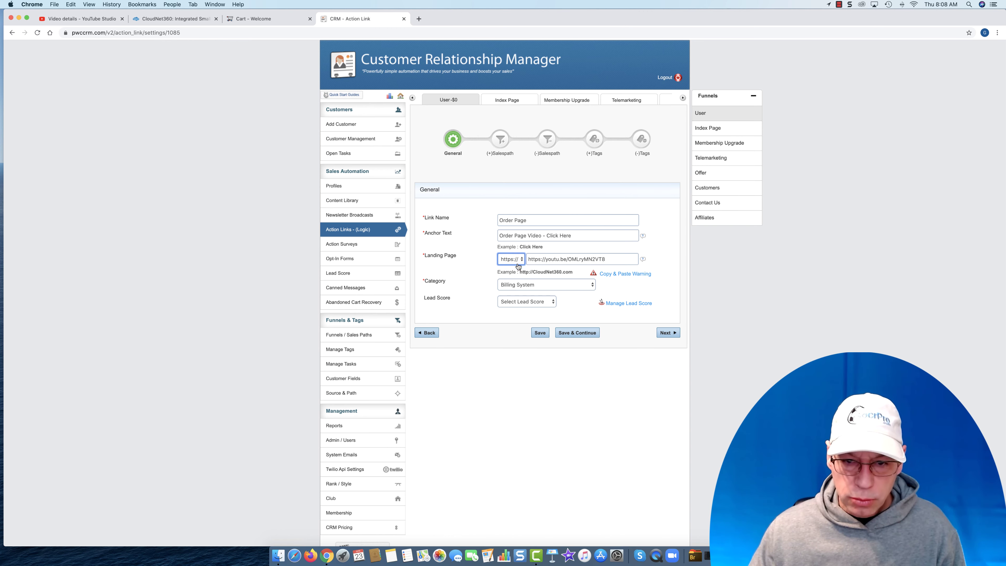
pyautogui.click(548, 260)
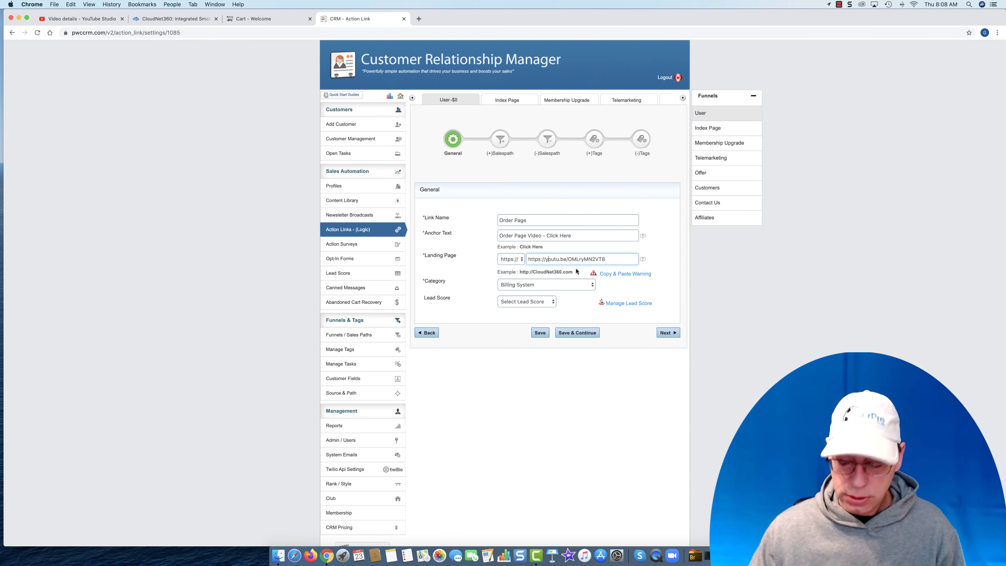
pyautogui.press('BackSpace')
pyautogui.press('BackSpace')
pyautogui.press('BackSpace')
pyautogui.press('BackSpace')
pyautogui.press('BackSpace')
pyautogui.press('BackSpace')
pyautogui.press('BackSpace')
pyautogui.press('BackSpace')
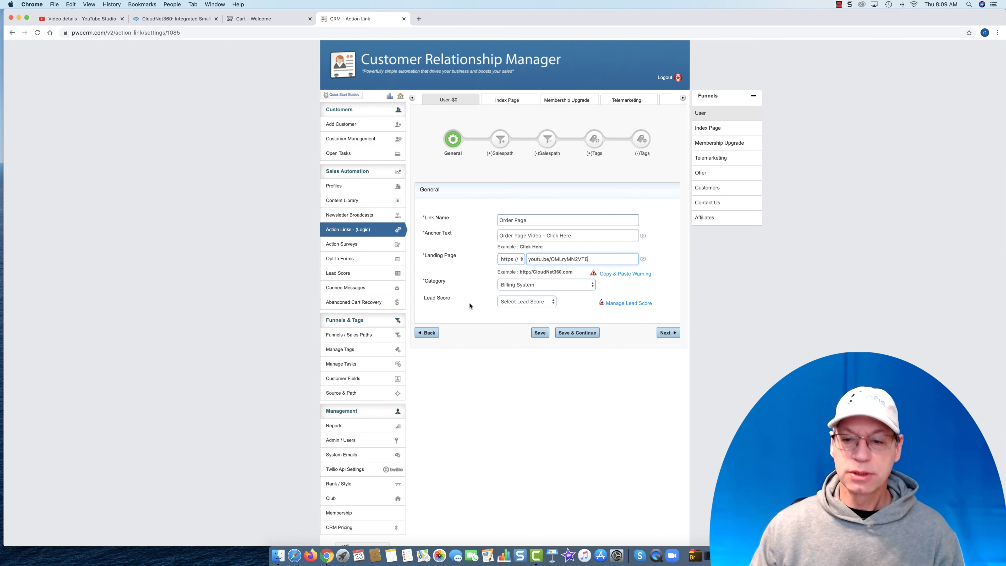
# Step: Save the general settings and continue to the add-tag stage without adding or removing any sales path
pyautogui.click(576, 333)
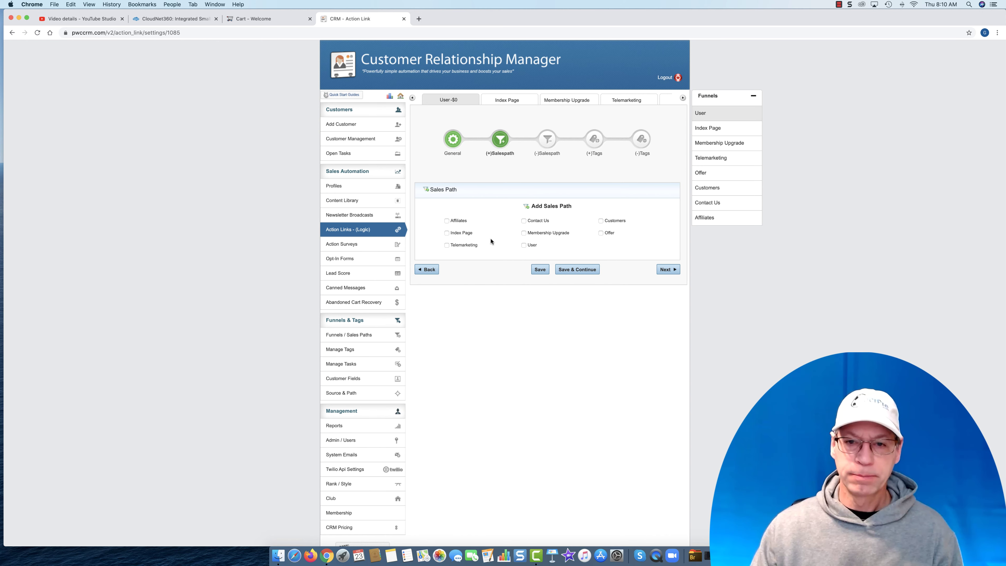
pyautogui.click(665, 270)
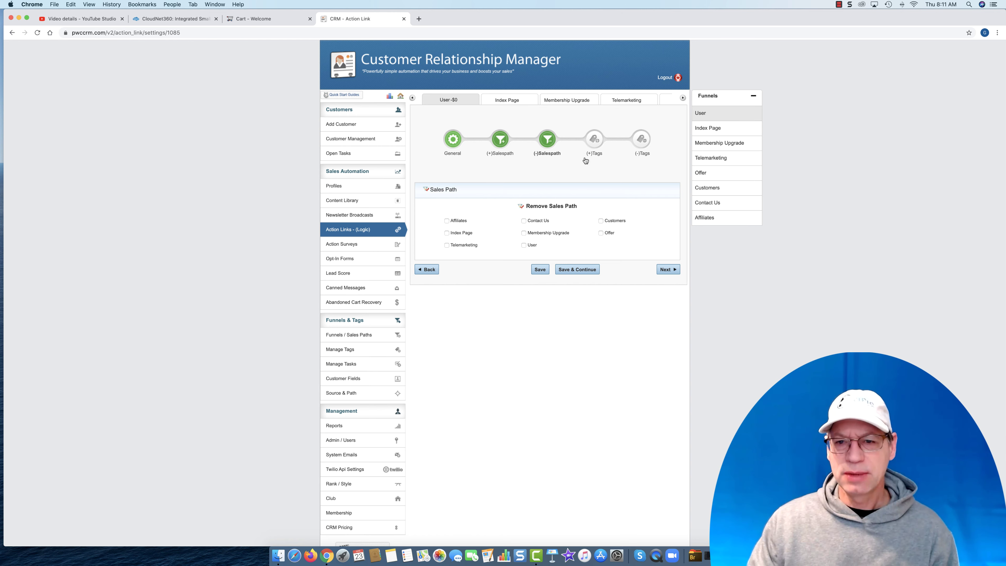
pyautogui.click(676, 271)
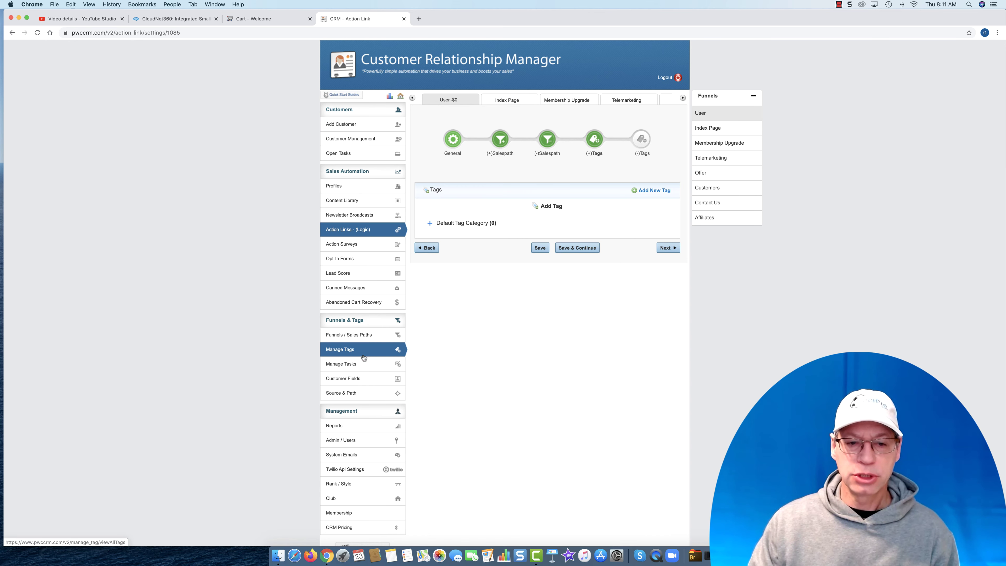
# Step: Create a new tag named "Billing" in the Default Tag Category
pyautogui.click(646, 192)
pyautogui.click(478, 274)
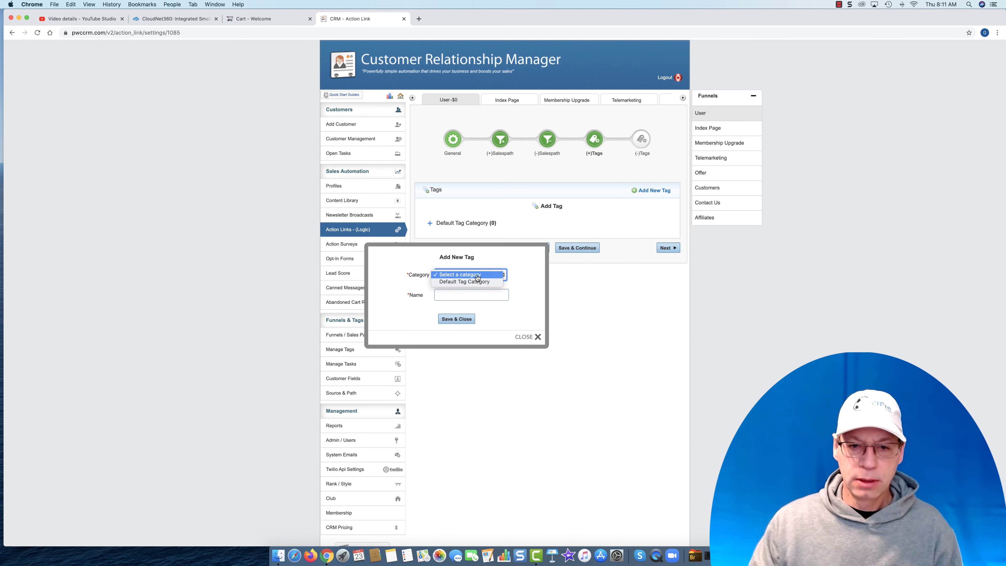
pyautogui.click(471, 295)
pyautogui.click(470, 294)
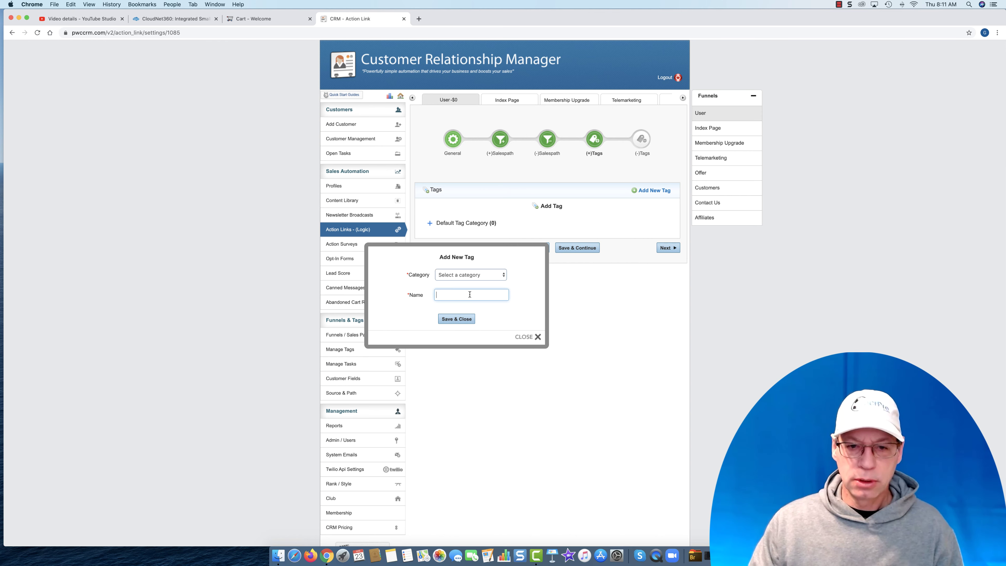
pyautogui.write('Billing')
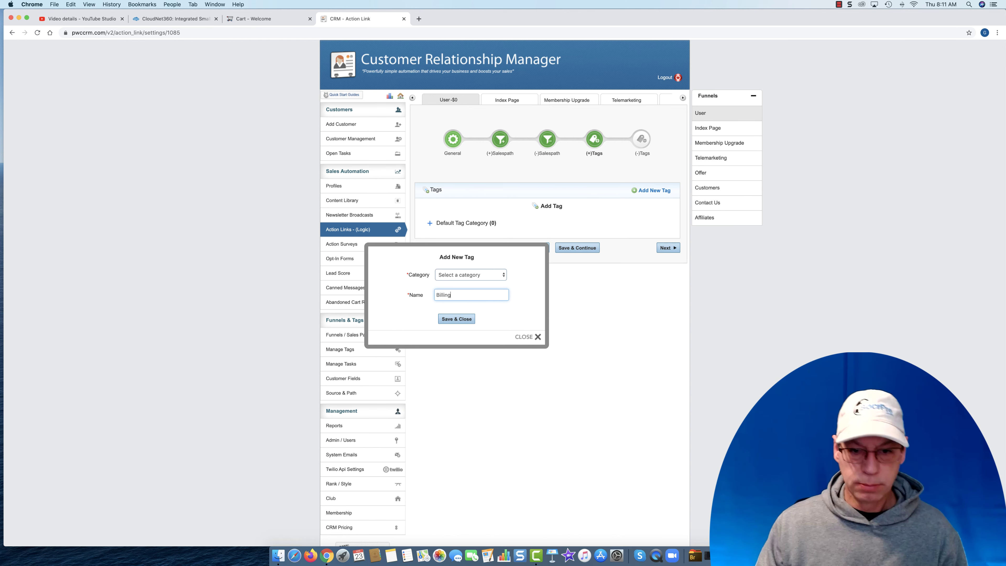
pyautogui.click(461, 321)
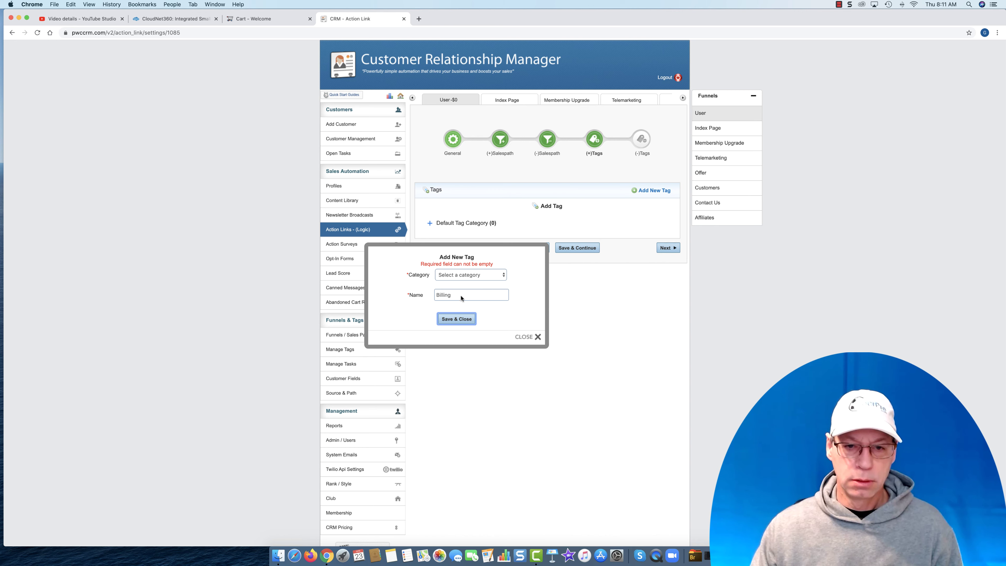
pyautogui.click(469, 275)
pyautogui.click(462, 282)
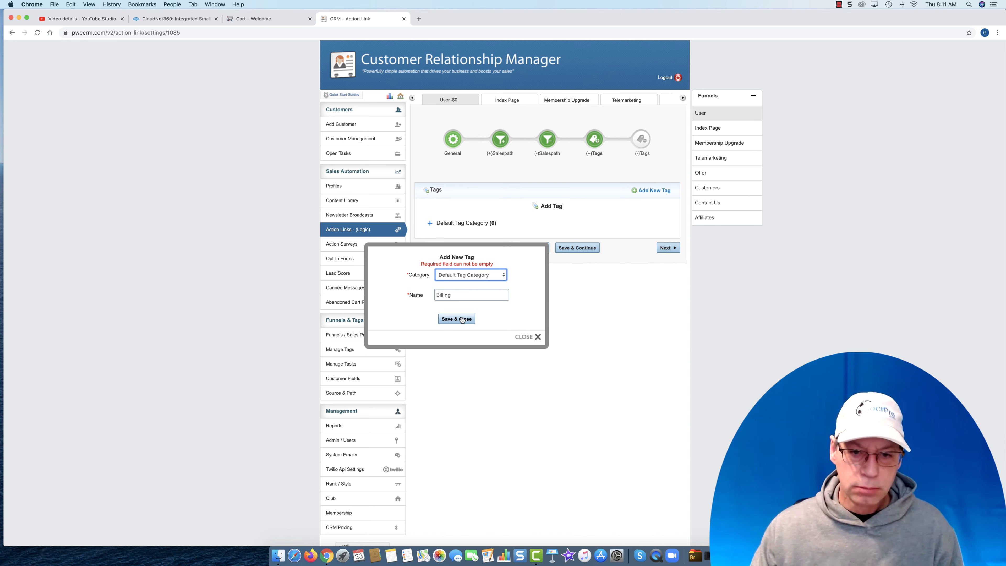
pyautogui.click(462, 319)
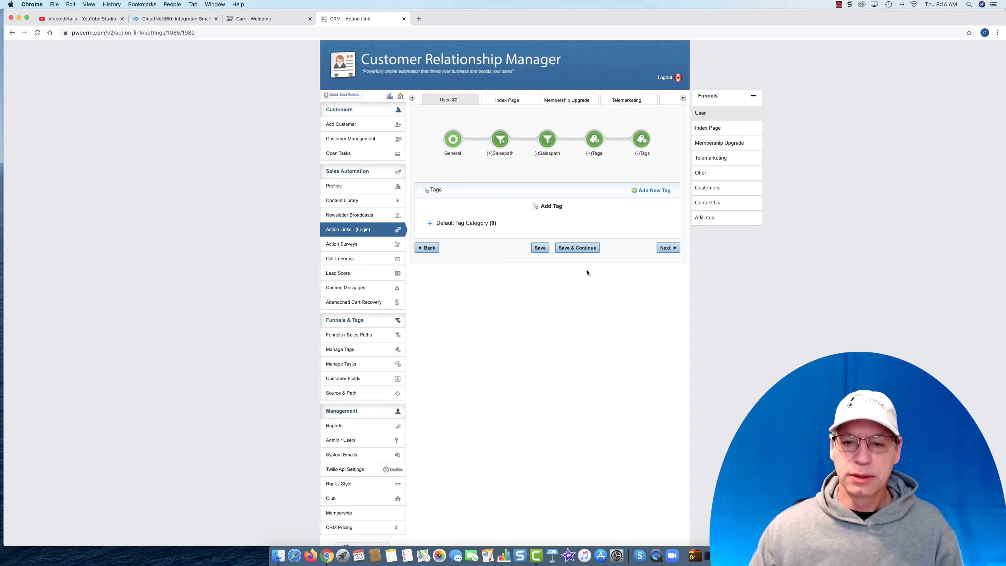
# Step: Select the Billing tag for the action link to add, and save the link without choosing any tag to remove
pyautogui.click(430, 222)
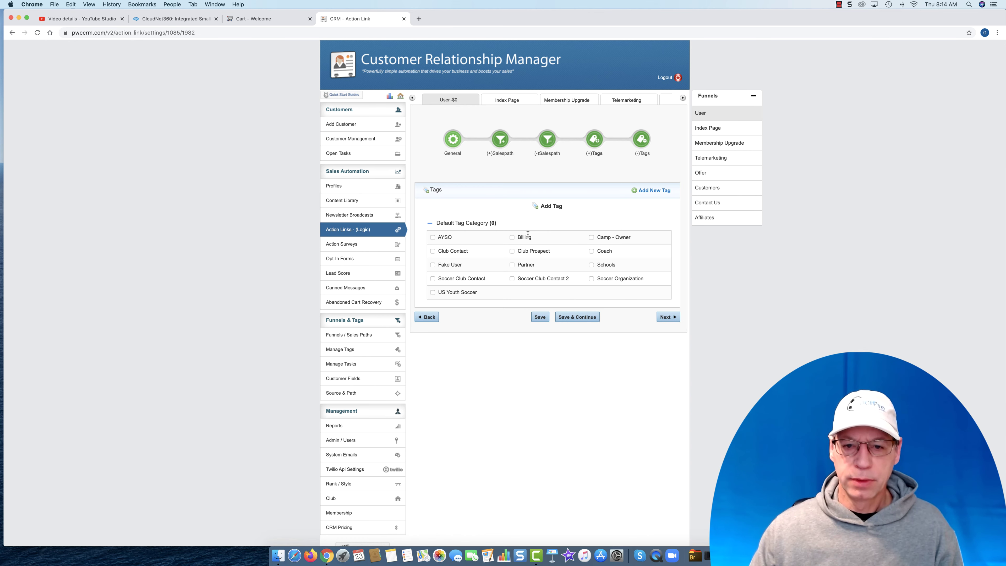
pyautogui.click(512, 238)
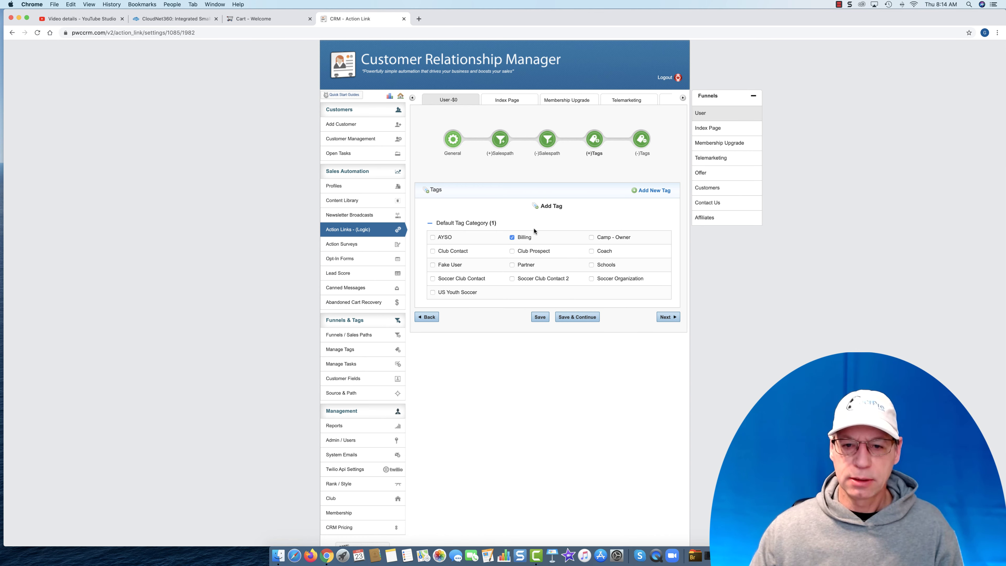
pyautogui.click(669, 317)
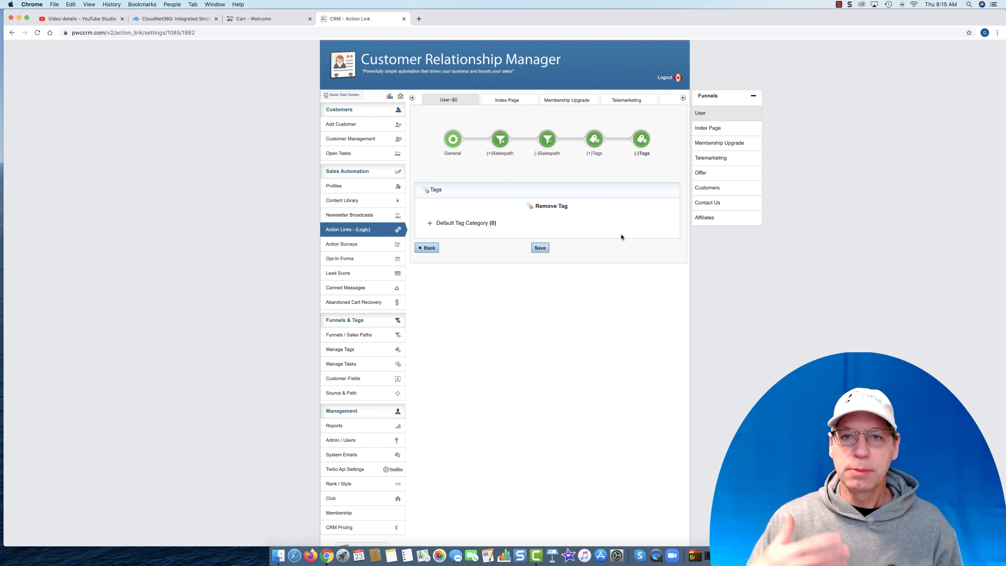
pyautogui.click(540, 247)
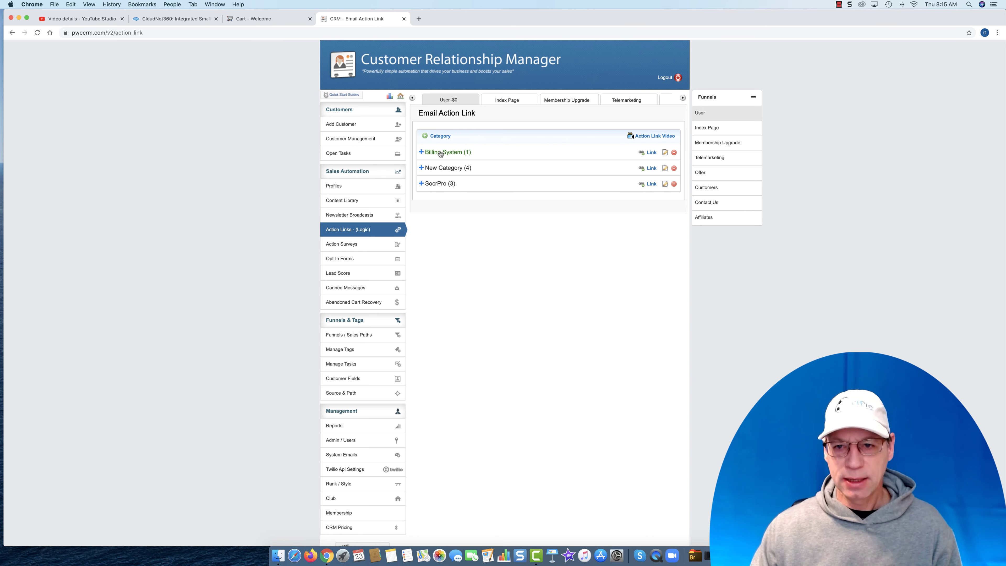
# Step: Create an email category named "Billing System" in the Content Library and continue to adding content in it
pyautogui.click(346, 202)
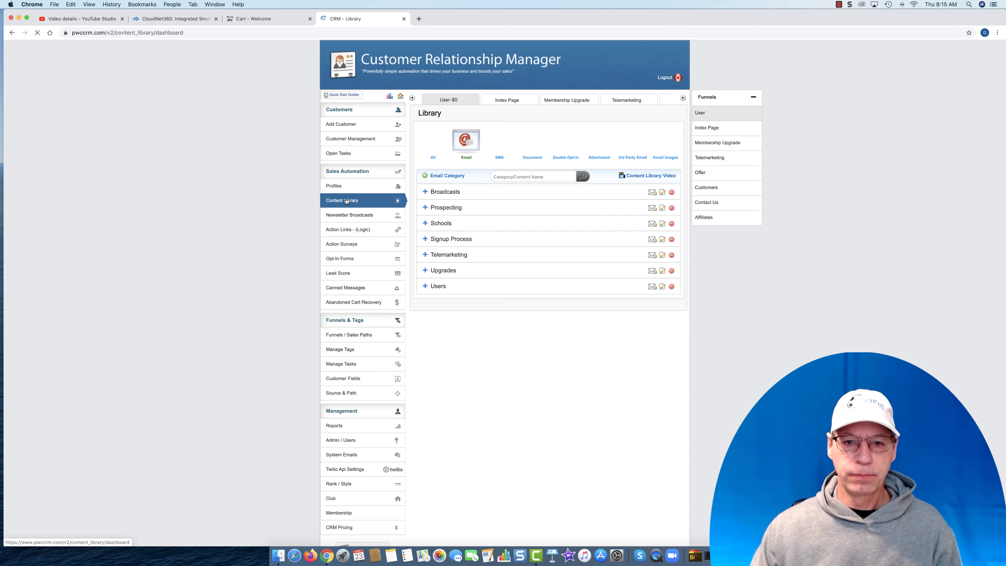
pyautogui.click(444, 176)
pyautogui.click(496, 131)
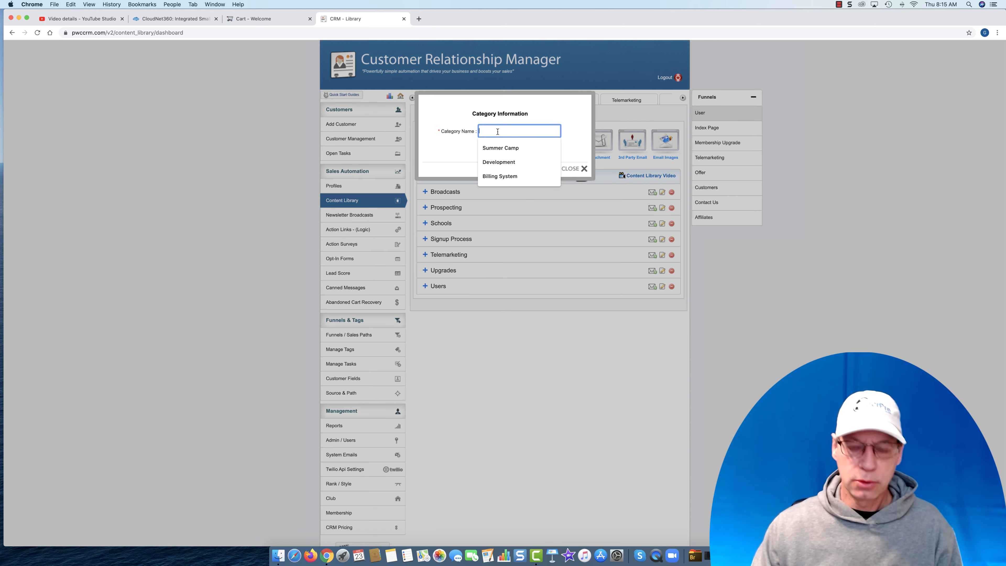
pyautogui.write('Billing System')
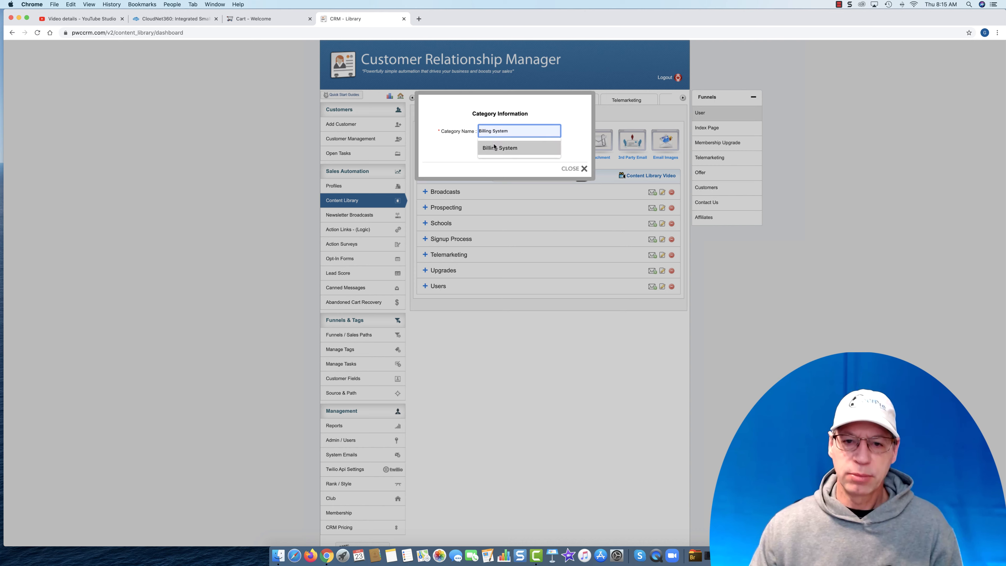
pyautogui.click(494, 147)
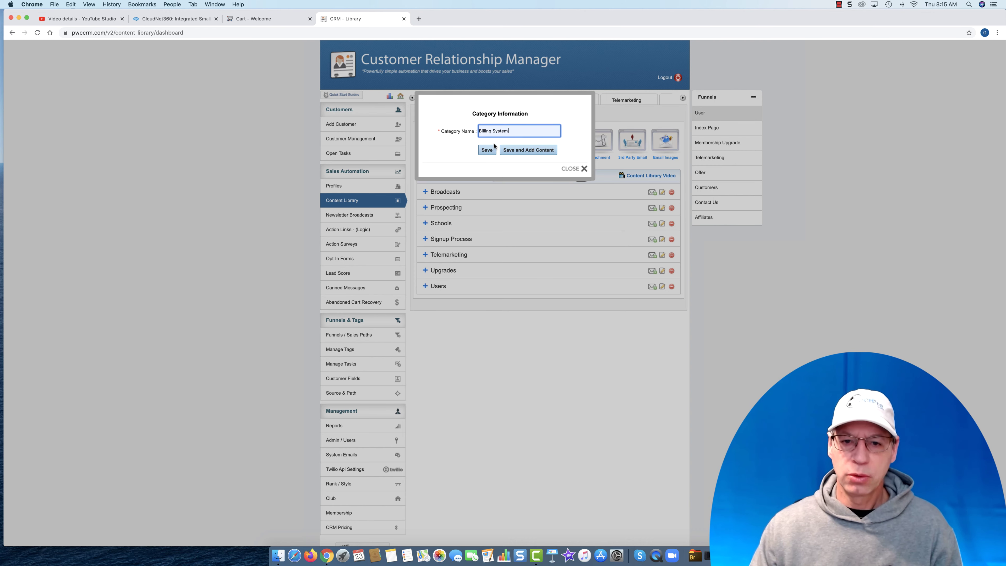
pyautogui.click(528, 151)
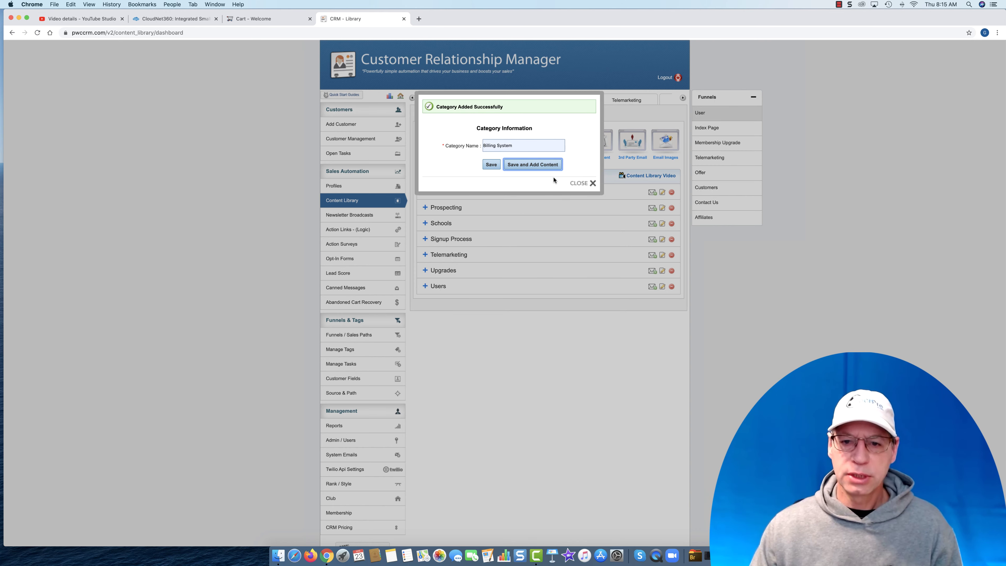
pyautogui.click(578, 183)
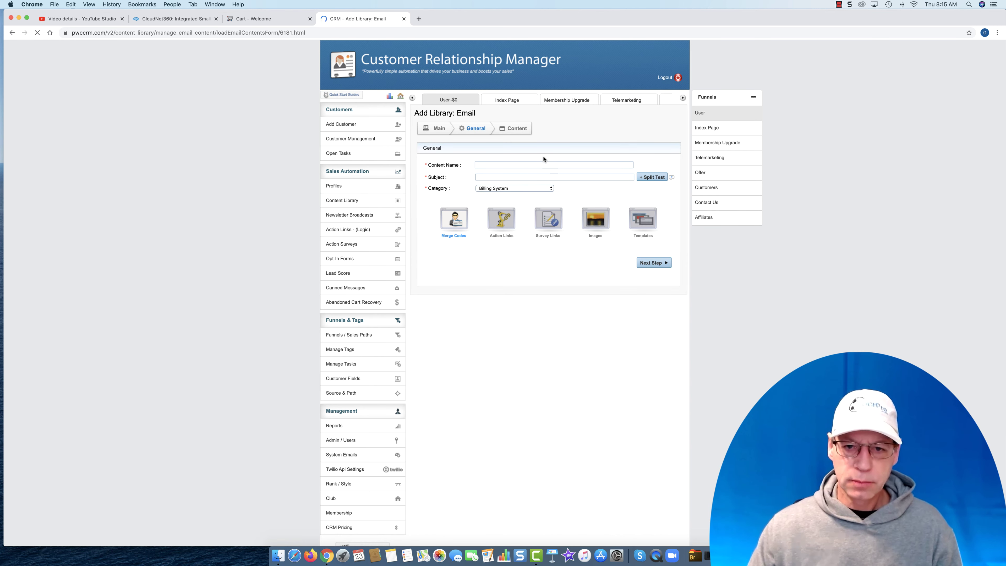
# Step: Name the new email content "Order Page"
pyautogui.click(503, 165)
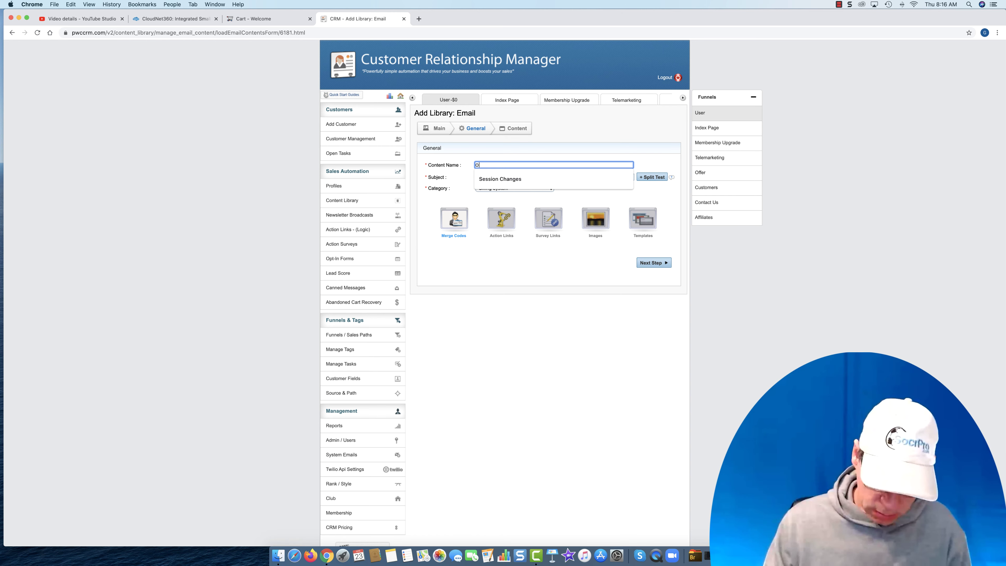
pyautogui.write('Order pgae')
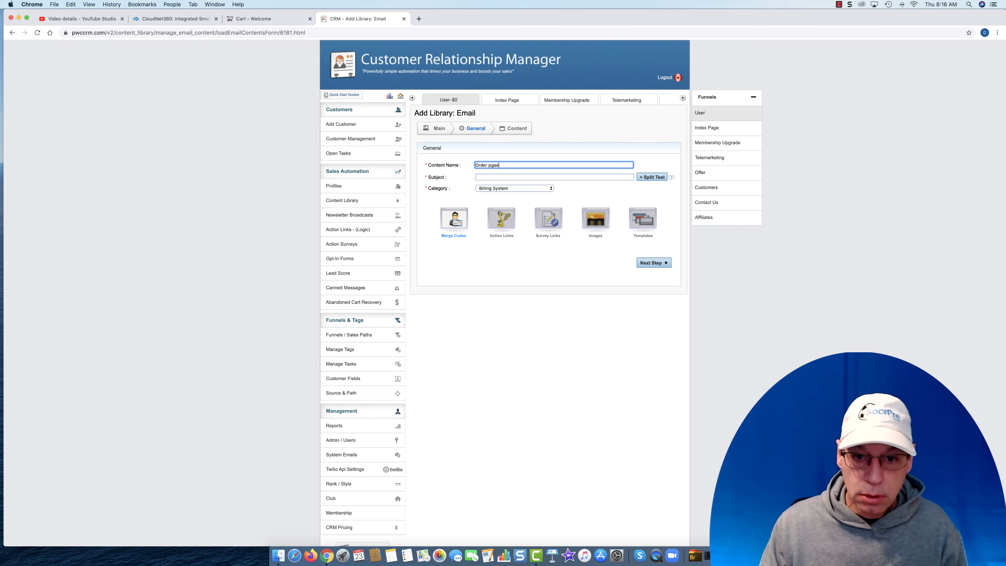
pyautogui.press('BackSpace')
pyautogui.press('BackSpace')
pyautogui.press('BackSpace')
pyautogui.write('Page')
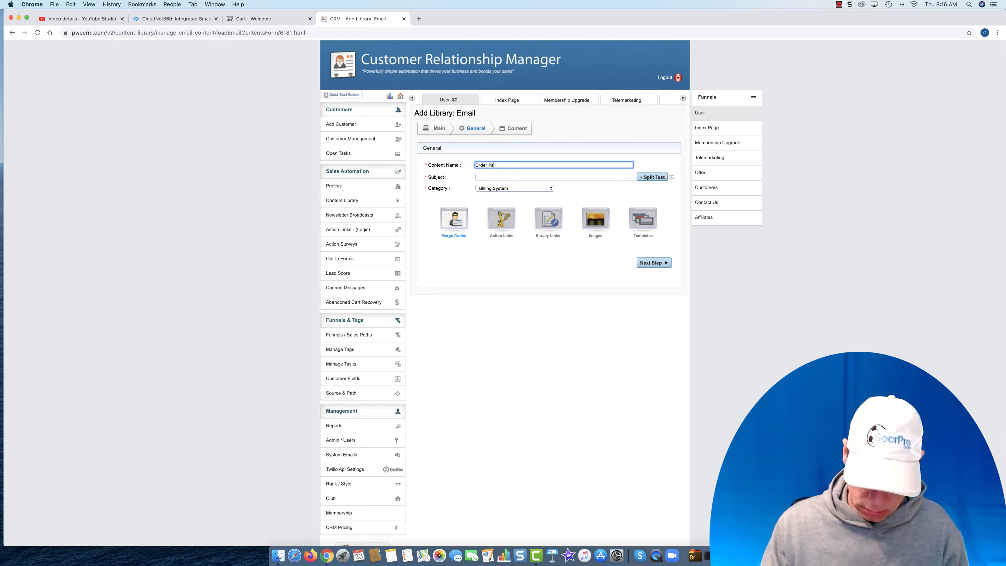
pyautogui.click(494, 177)
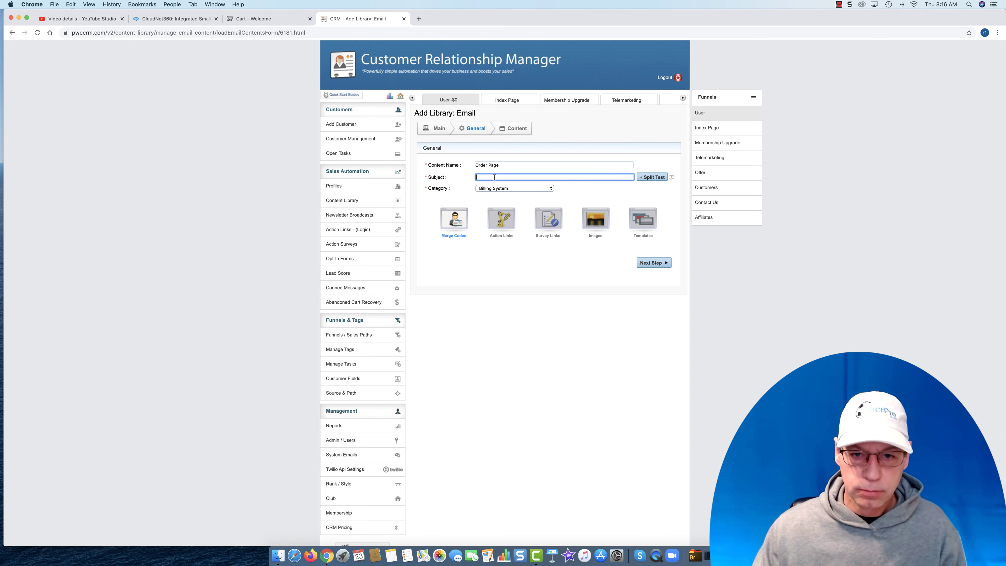
pyautogui.write('P')
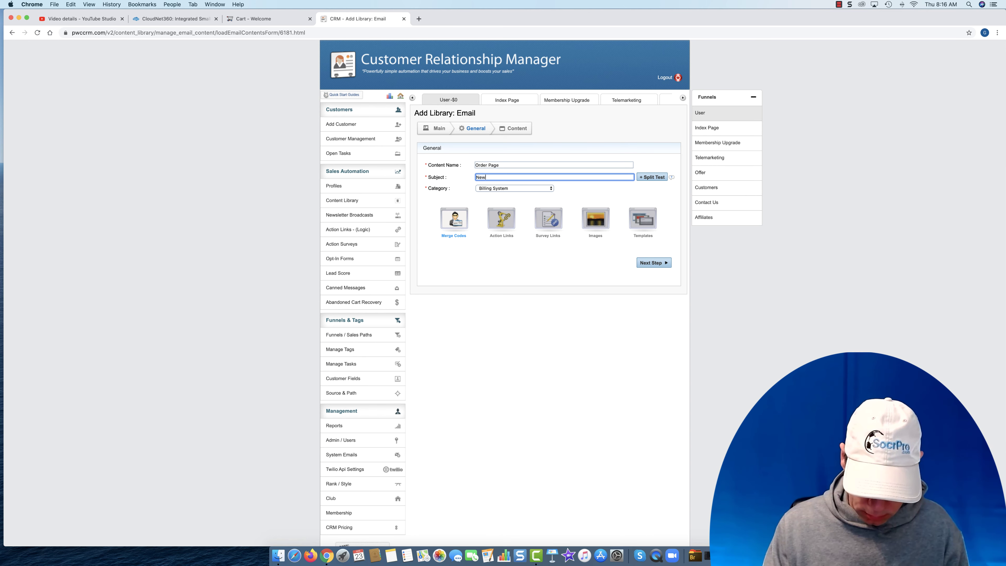
pyautogui.write('ew V')
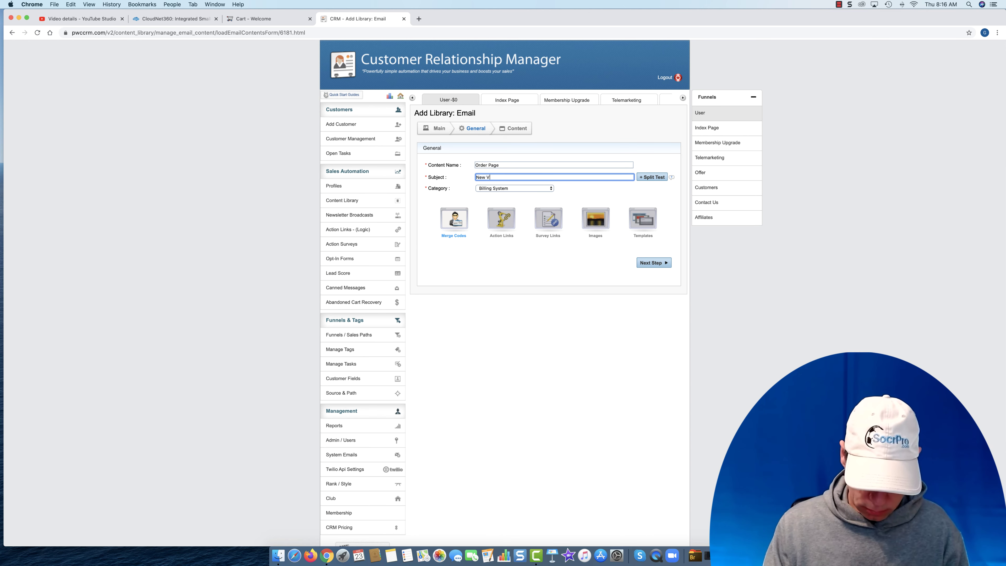
pyautogui.write('ideo - Order Page')
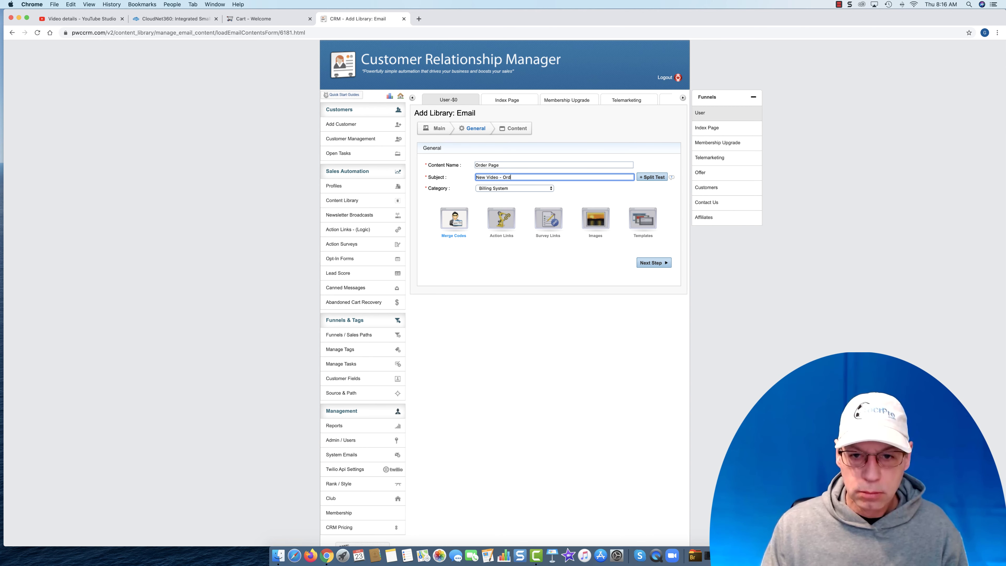
pyautogui.press('BackSpace')
pyautogui.press('BackSpace')
pyautogui.press('BackSpace')
pyautogui.press('BackSpace')
pyautogui.press('BackSpace')
pyautogui.press('BackSpace')
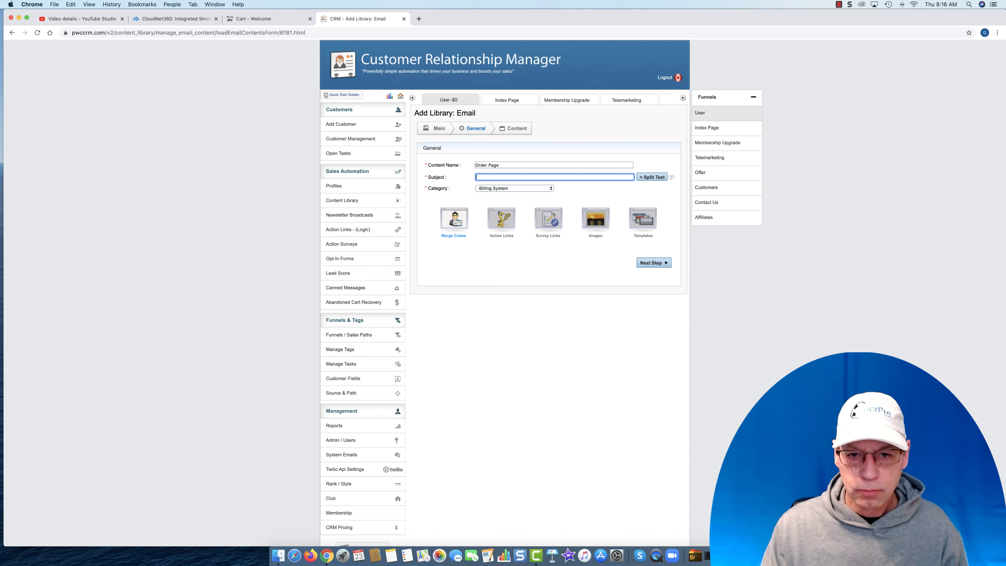
# Step: Set the email's subject to "Soccer Specific Order Page - New Video"
pyautogui.write('Soccer')
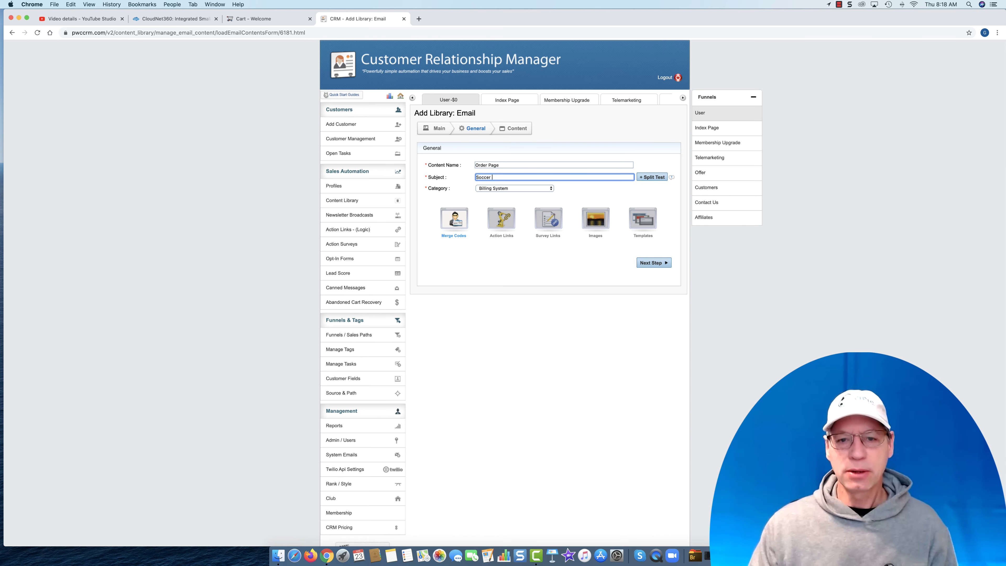
pyautogui.write('Sp')
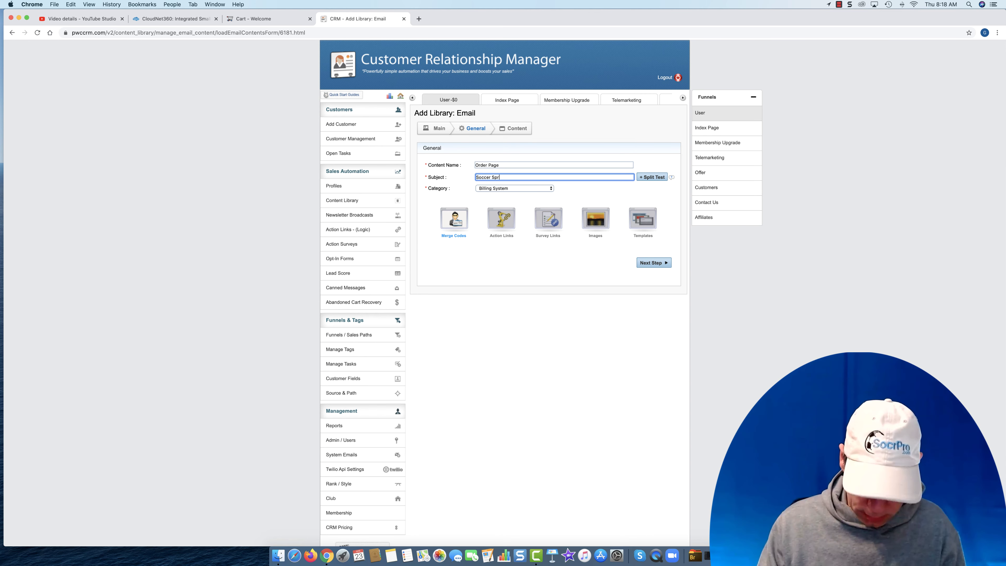
pyautogui.write('ecific')
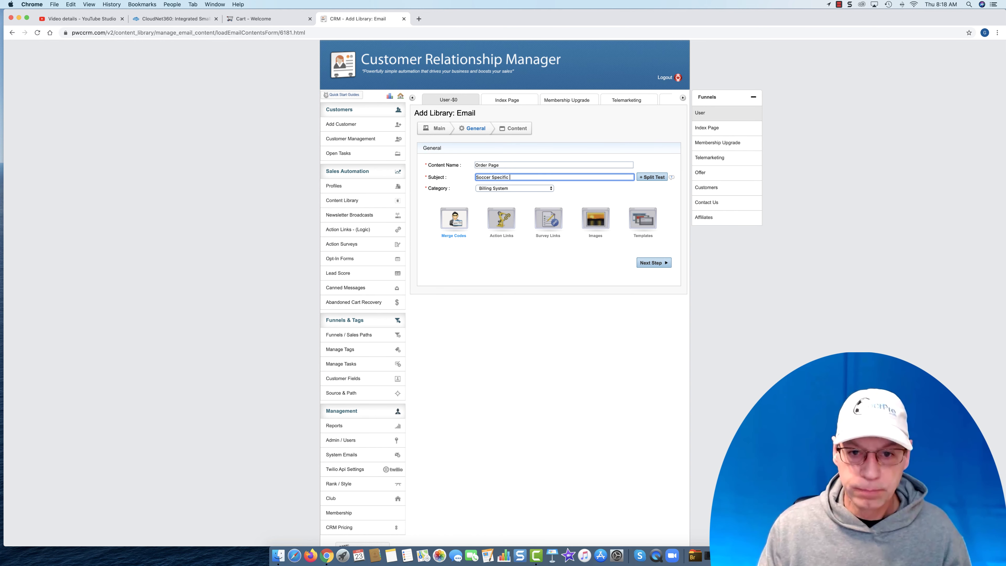
pyautogui.write(' Order p')
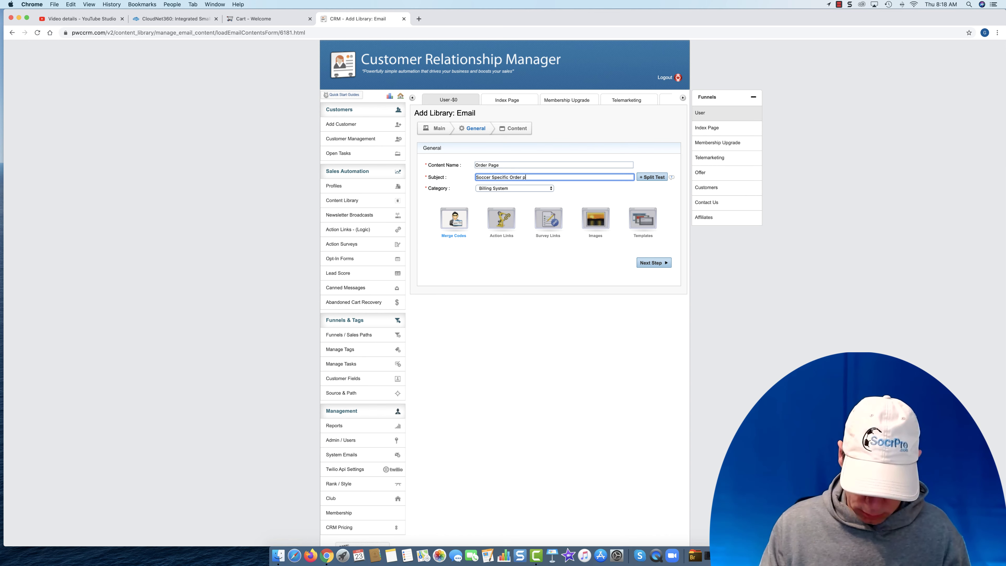
pyautogui.write('g')
pyautogui.press('BackSpace')
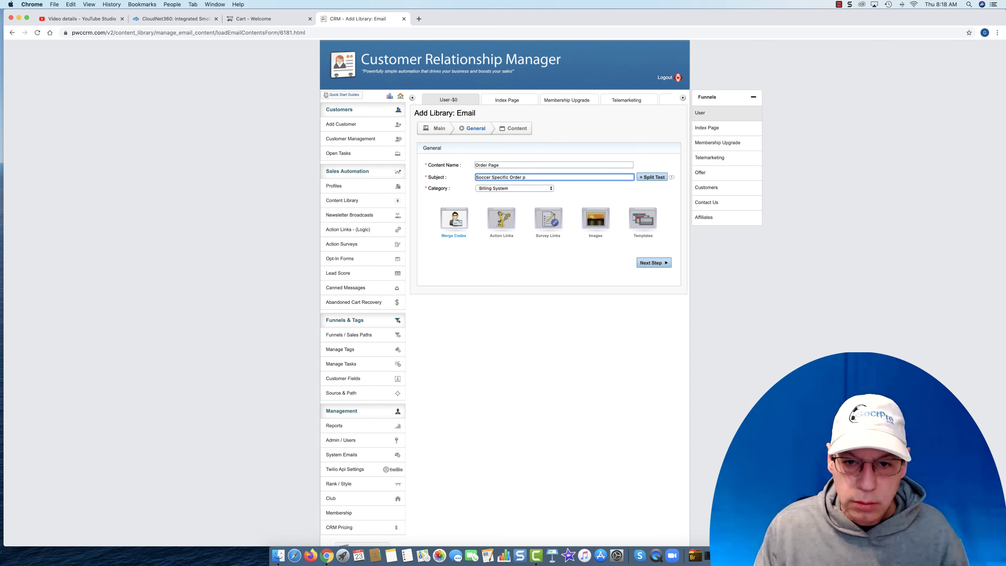
pyautogui.write('age - ')
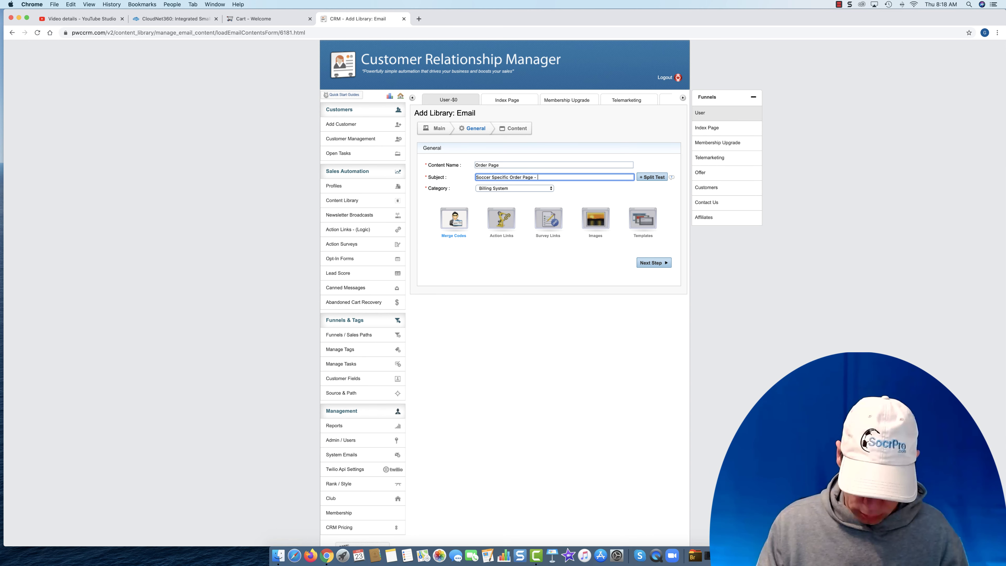
pyautogui.write('New Video')
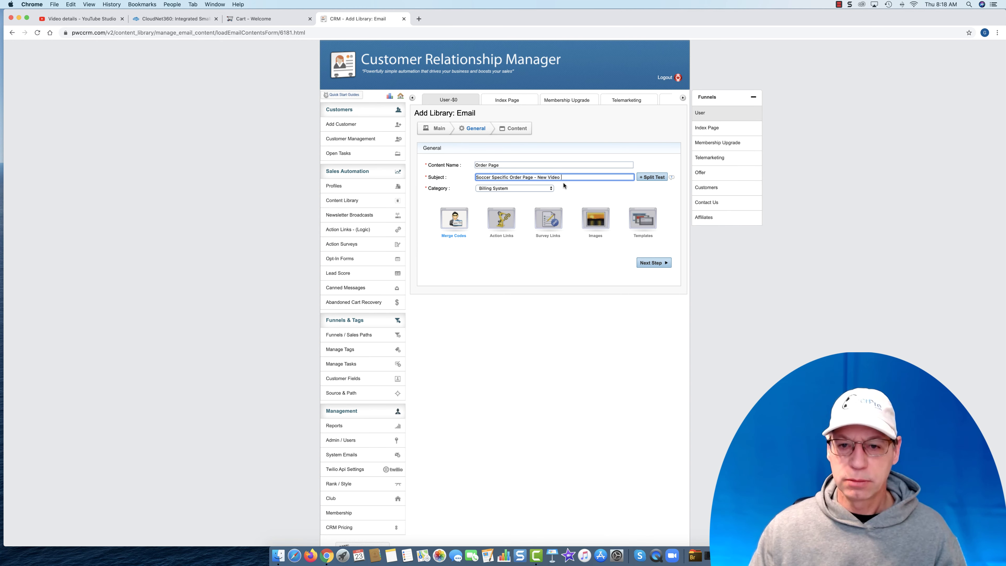
# Step: Add a split-test subject line reading "Soccer specific order page", with the spelling corrected
pyautogui.click(652, 177)
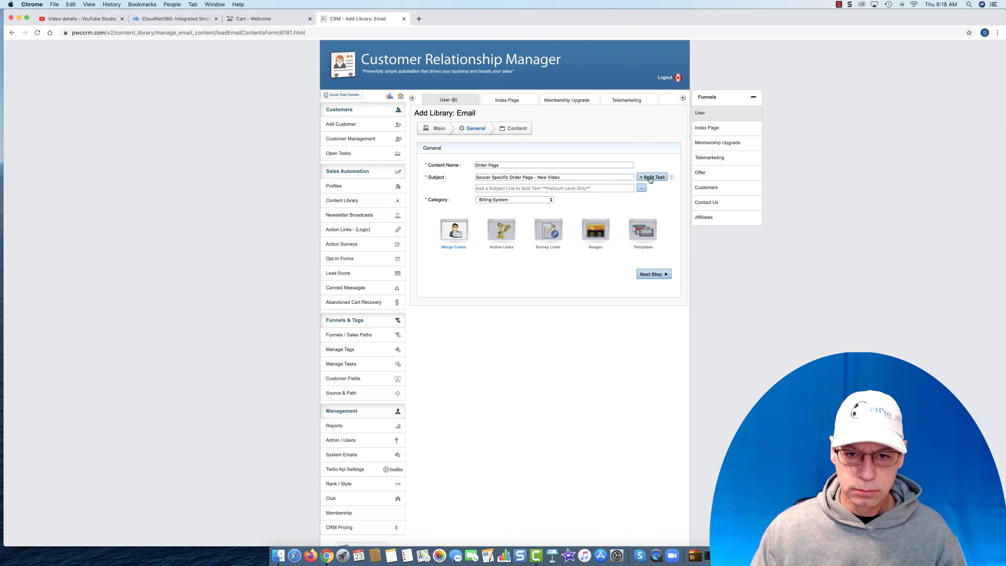
pyautogui.click(557, 189)
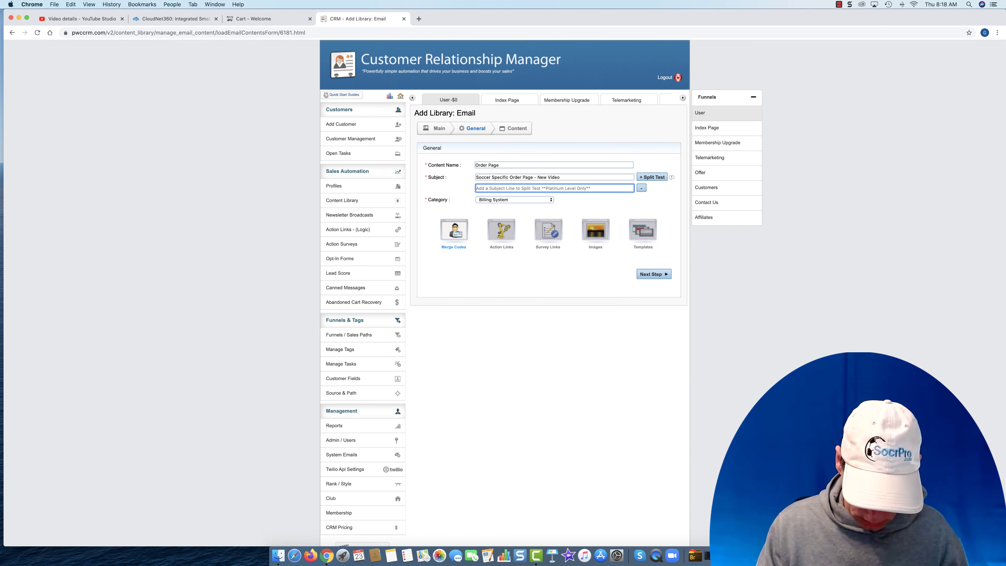
pyautogui.write('Soccer s')
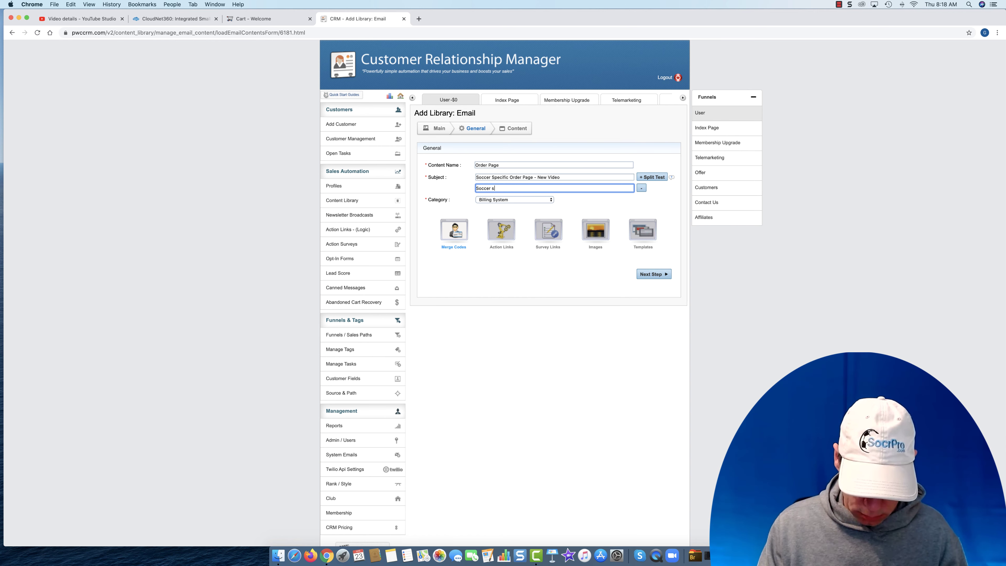
pyautogui.write('pecifci')
pyautogui.press('BackSpace')
pyautogui.press('BackSpace')
pyautogui.press('BackSpace')
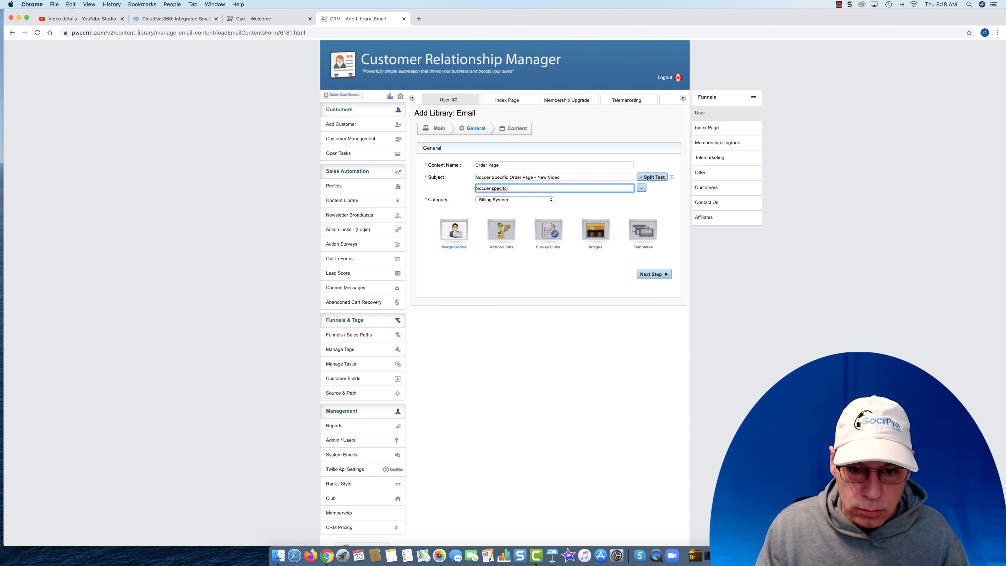
pyautogui.write('fc order page')
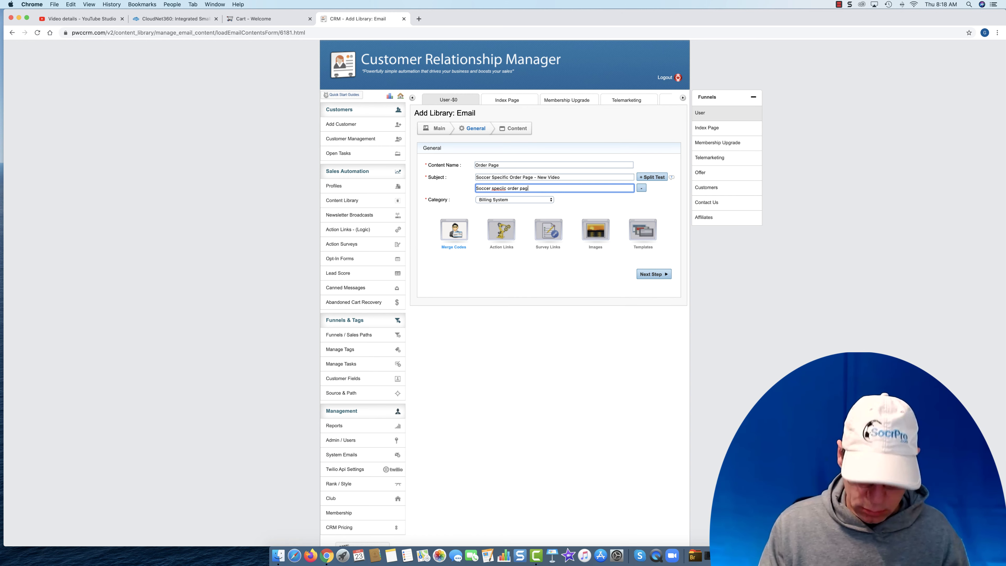
pyautogui.rightClick(501, 189)
pyautogui.click(511, 195)
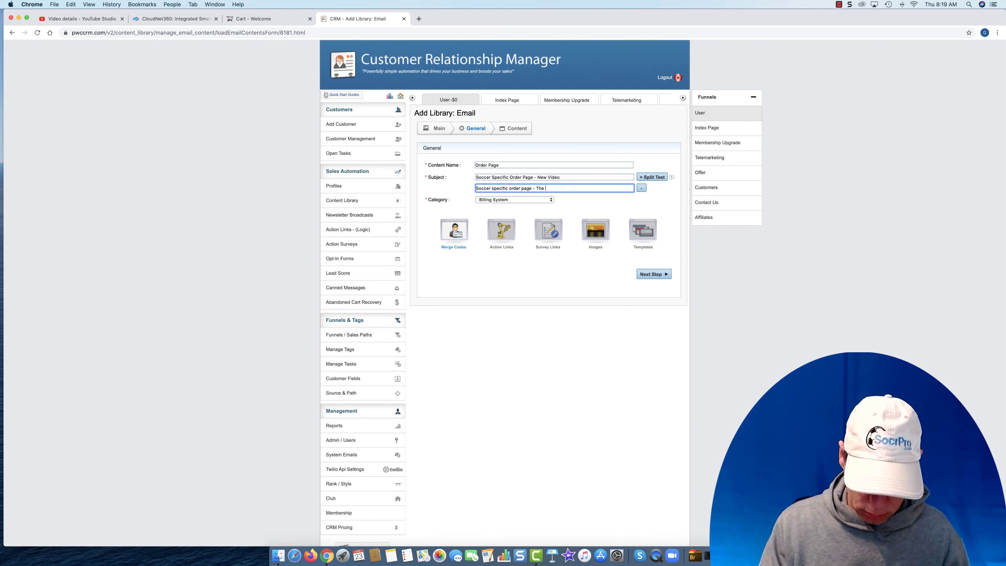
# Step: Extend the split-test subject line with "- The Details Revealed"
pyautogui.write('- The Deta')
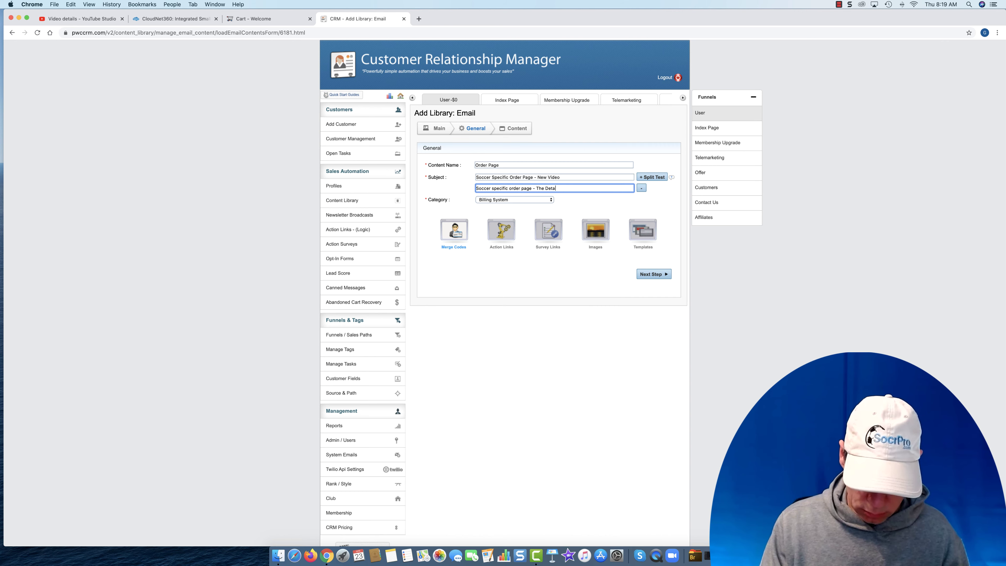
pyautogui.write('ils Review')
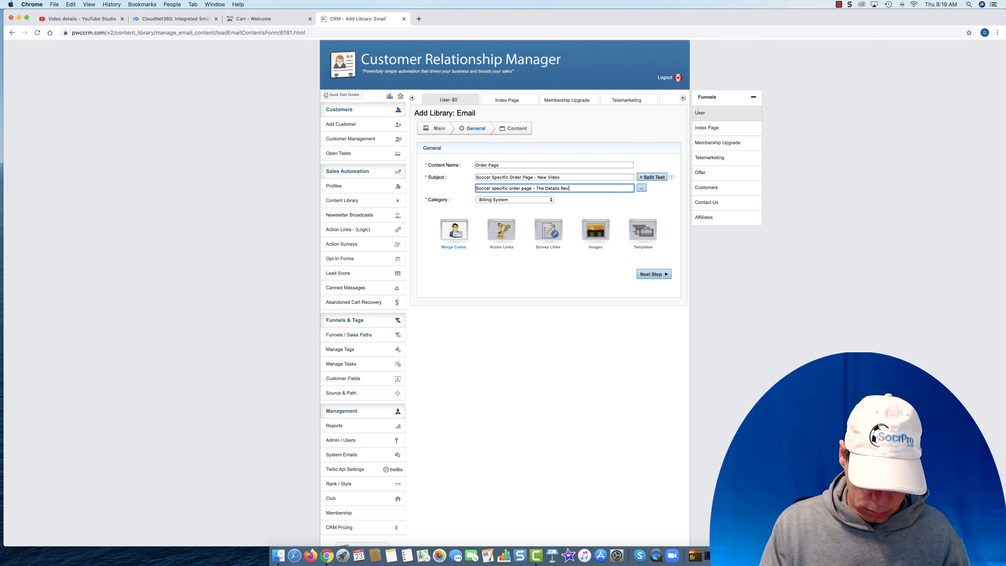
pyautogui.press('BackSpace')
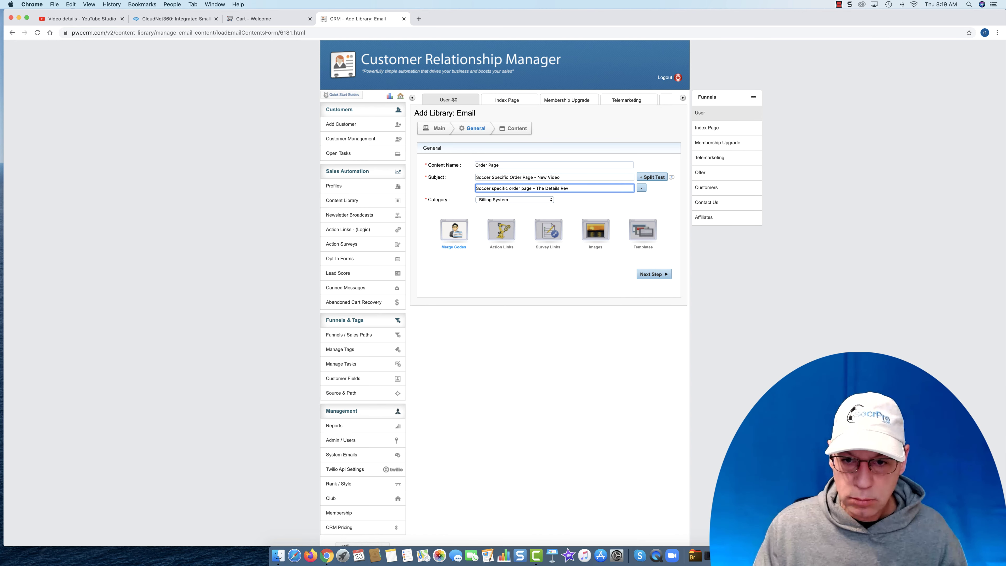
pyautogui.write('ealed')
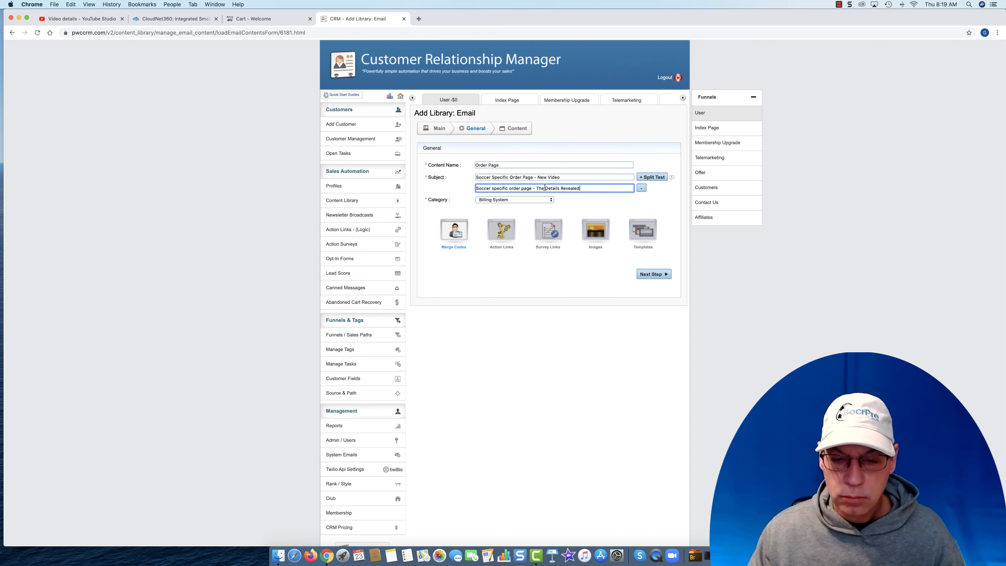
# Step: Reword the split-test subject line to "Soccer specific order page - new details revealed", with the ending in lowercase
pyautogui.moveTo(545, 188); pyautogui.dragTo(536, 189)
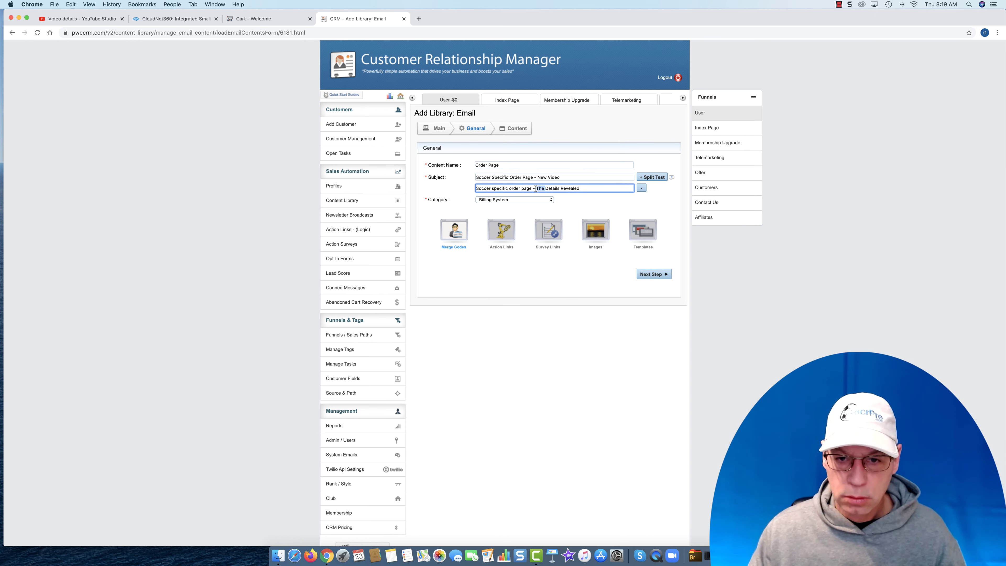
pyautogui.write('new')
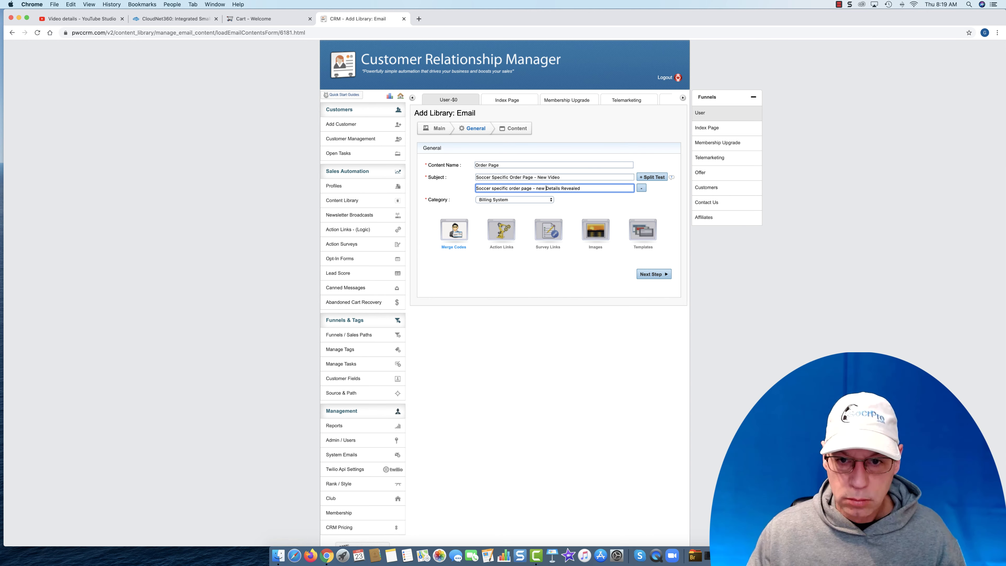
pyautogui.click(549, 188)
pyautogui.press('BackSpace')
pyautogui.write('d')
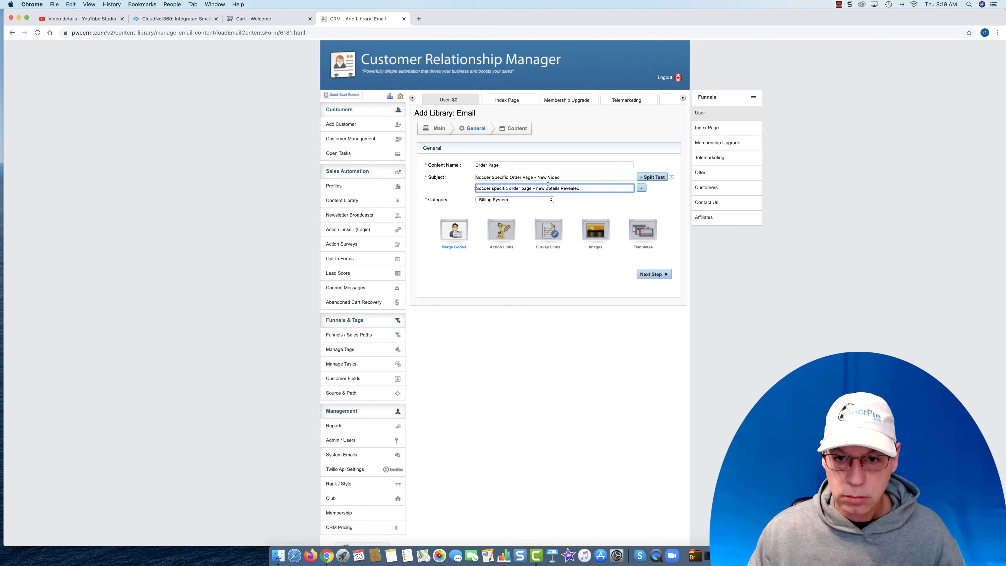
pyautogui.click(565, 189)
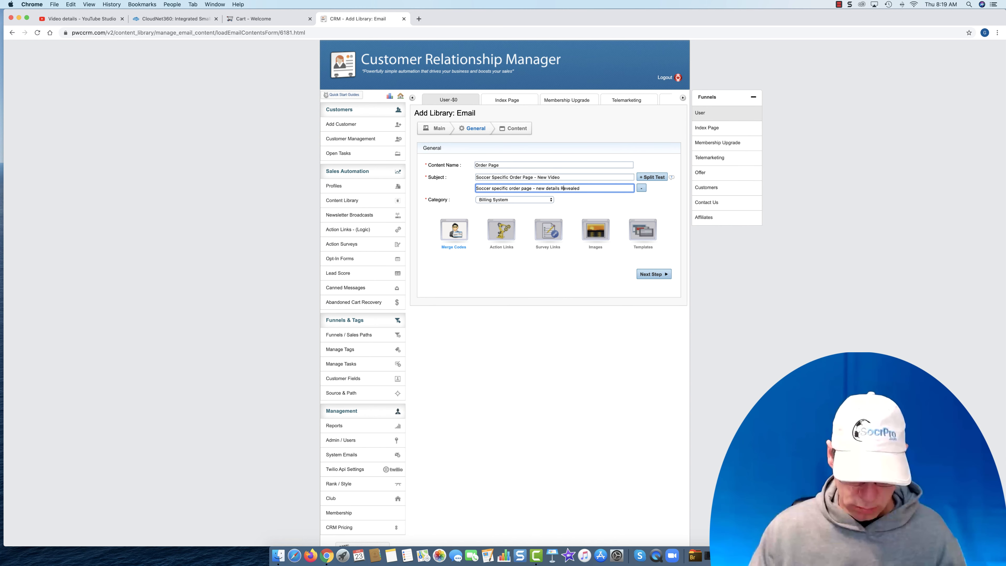
pyautogui.press('BackSpace')
pyautogui.write('r')
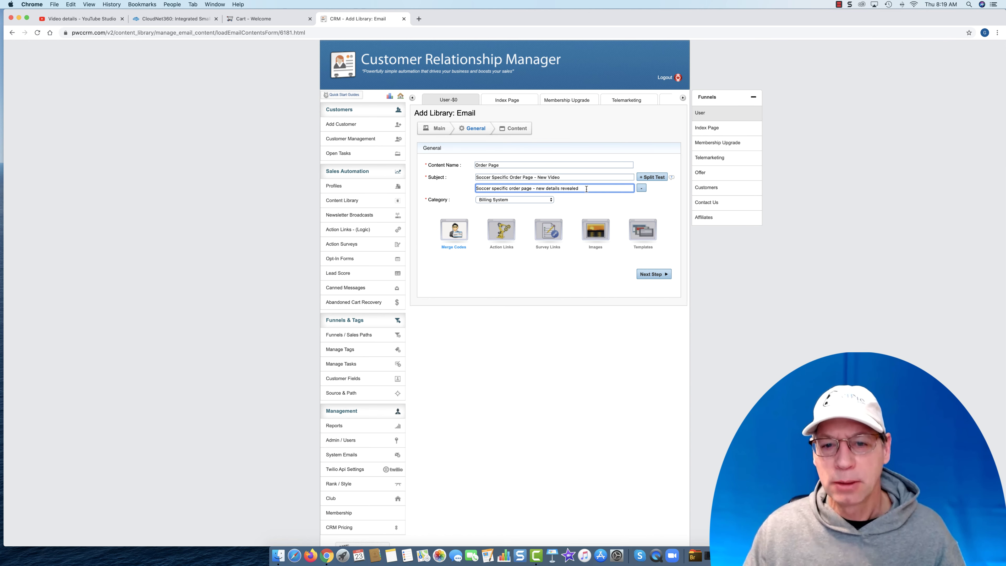
# Step: Add a second split-test subject line and fill it with a copy of the first split-test subject
pyautogui.moveTo(582, 189); pyautogui.dragTo(446, 180)
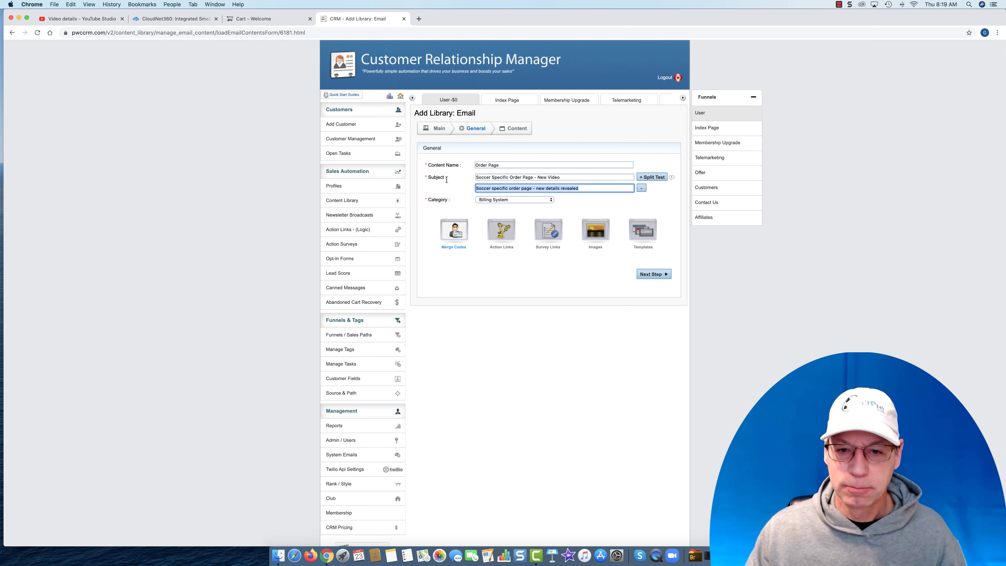
pyautogui.rightClick(516, 184)
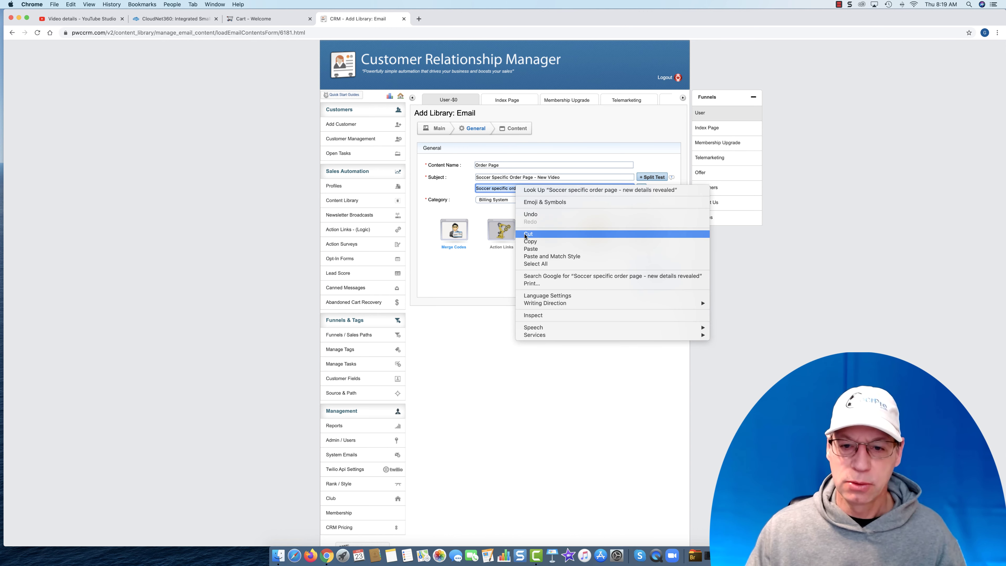
pyautogui.click(529, 241)
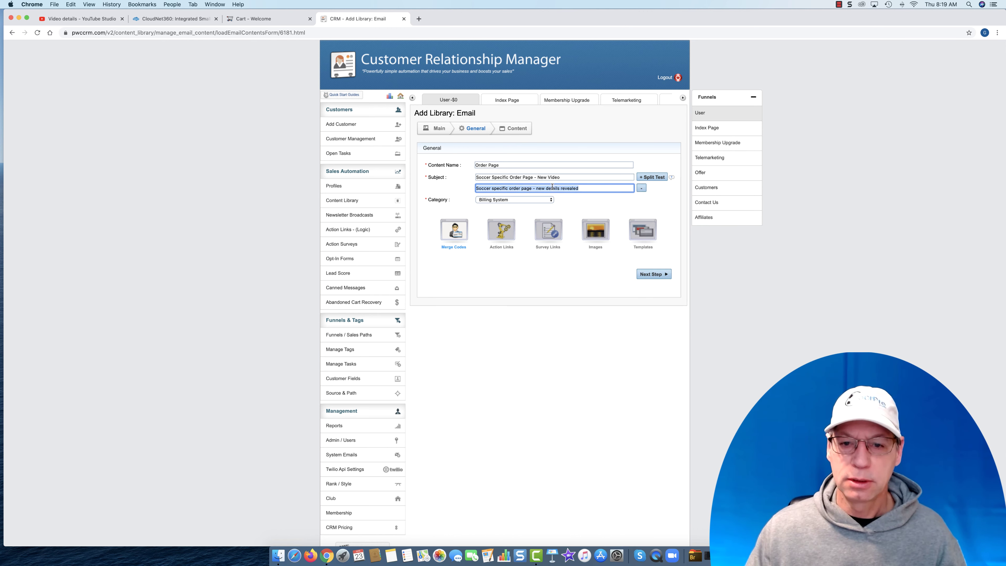
pyautogui.click(654, 179)
pyautogui.click(517, 197)
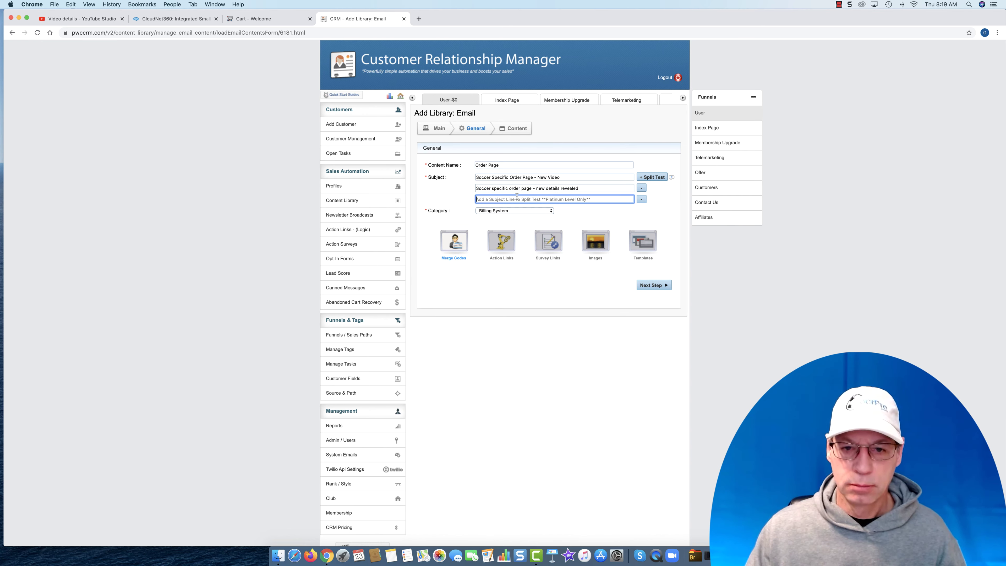
pyautogui.press('super+v')
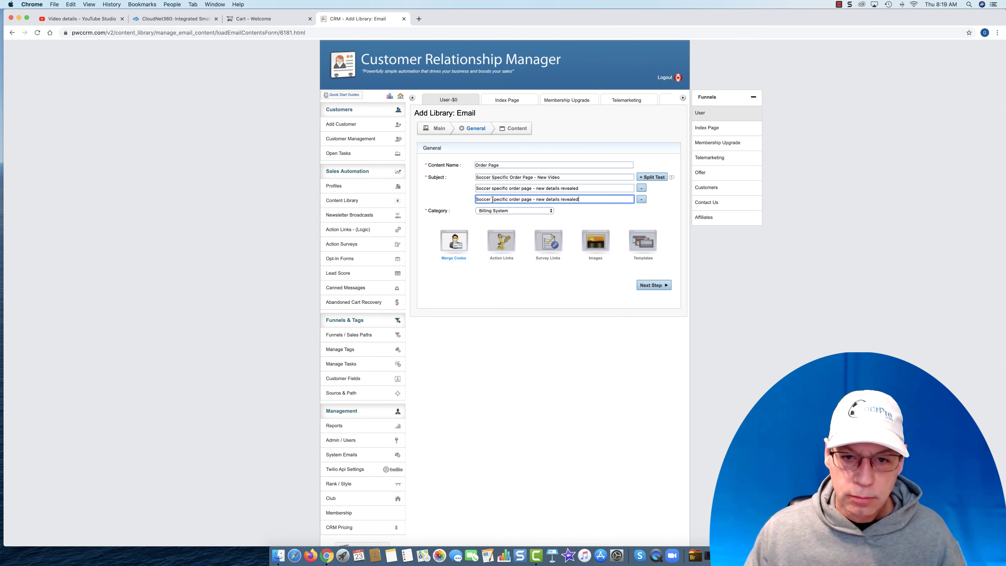
# Step: Capitalize each word of the copied subject line so it reads "Soccer Specific Order Page - New Details Revealed"
pyautogui.click(492, 199)
pyautogui.press('Delete')
pyautogui.write('S')
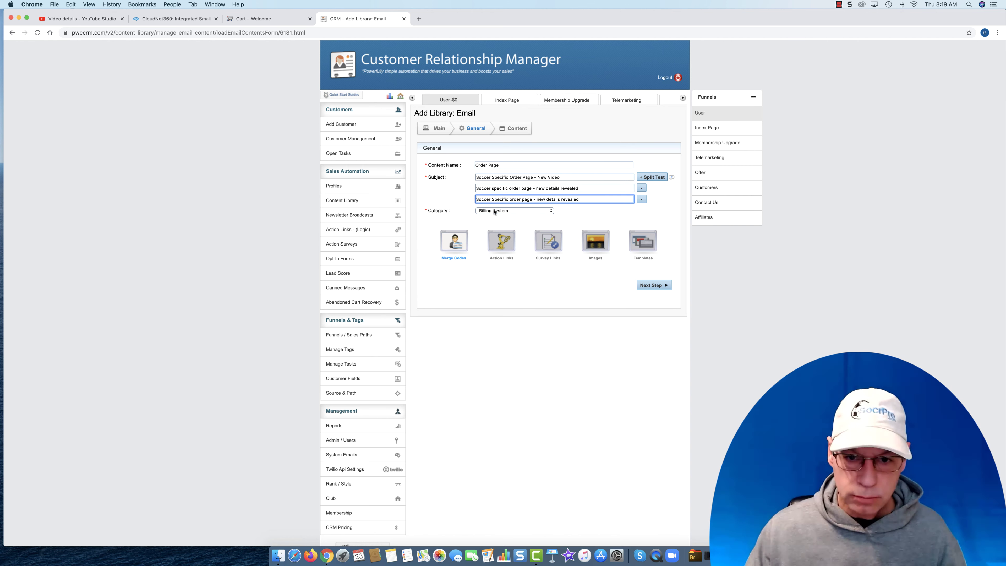
pyautogui.click(513, 200)
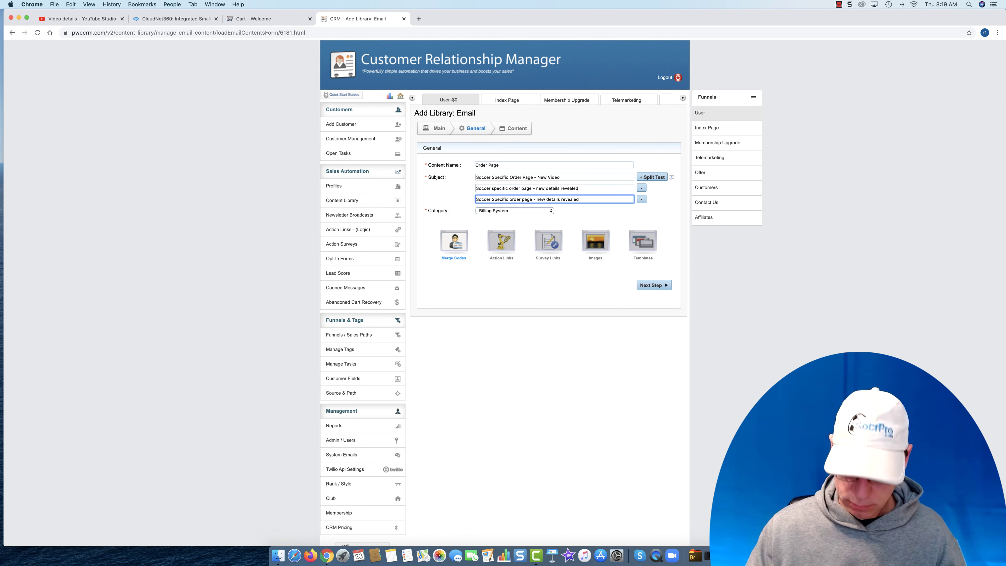
pyautogui.press('BackSpace')
pyautogui.write('O')
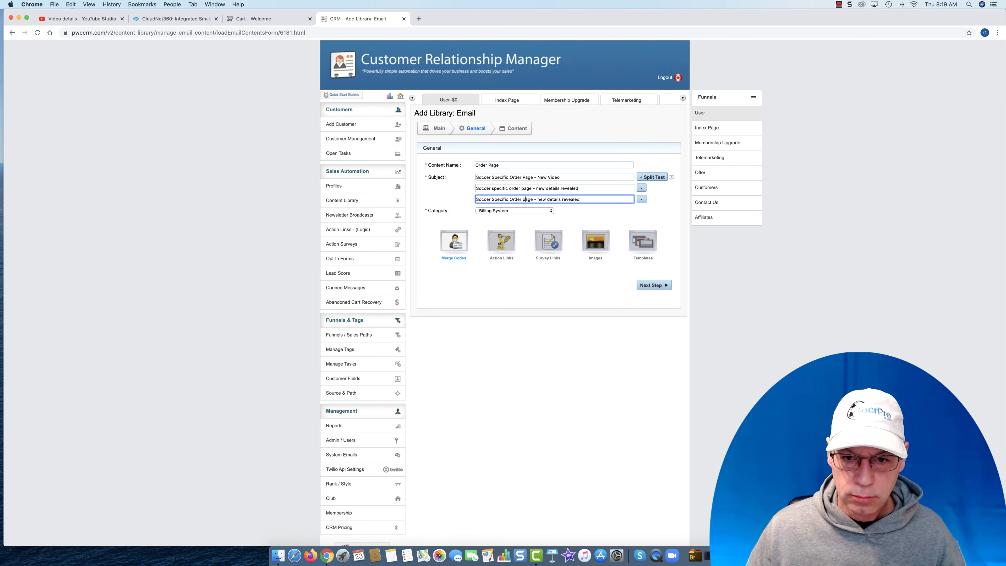
pyautogui.press('BackSpace')
pyautogui.write('P')
pyautogui.click(533, 200)
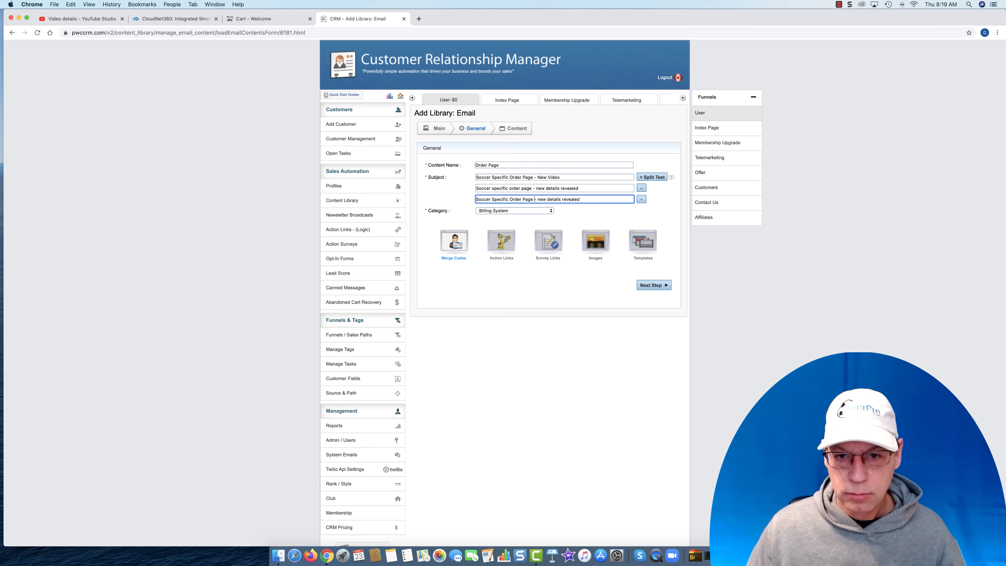
pyautogui.press('BackSpace')
pyautogui.write('N')
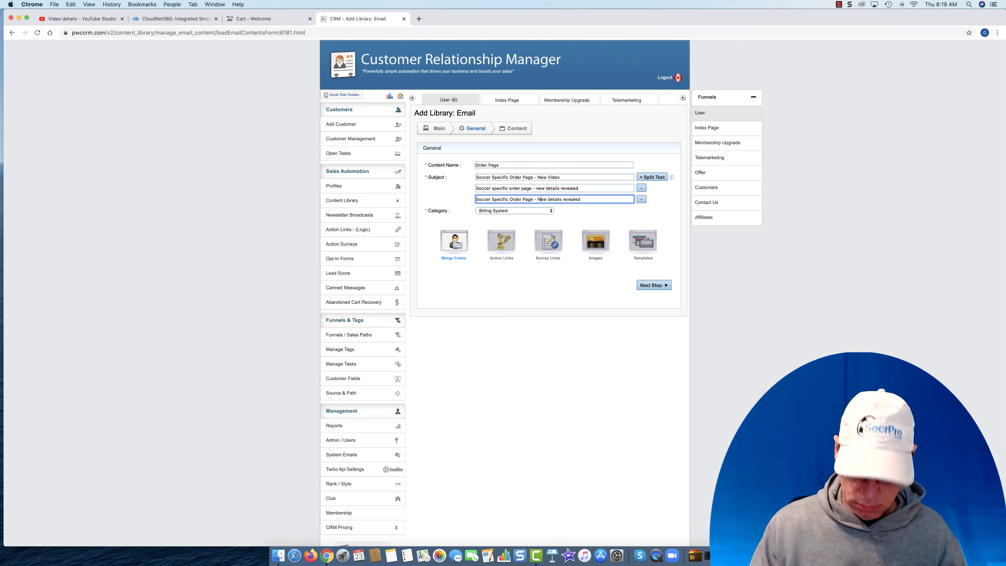
pyautogui.press('BackSpace')
pyautogui.write('D')
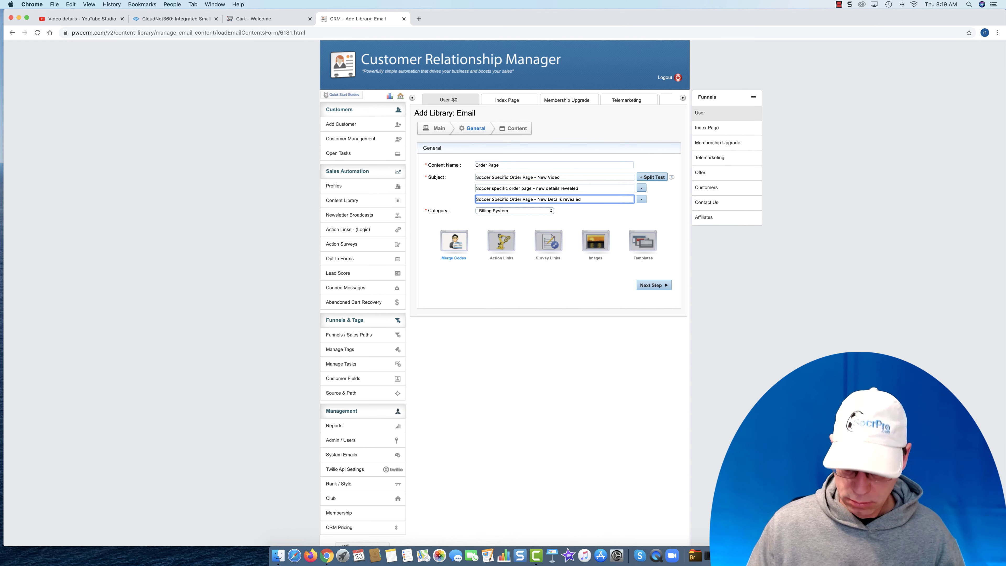
pyautogui.press('BackSpace')
pyautogui.write('R')
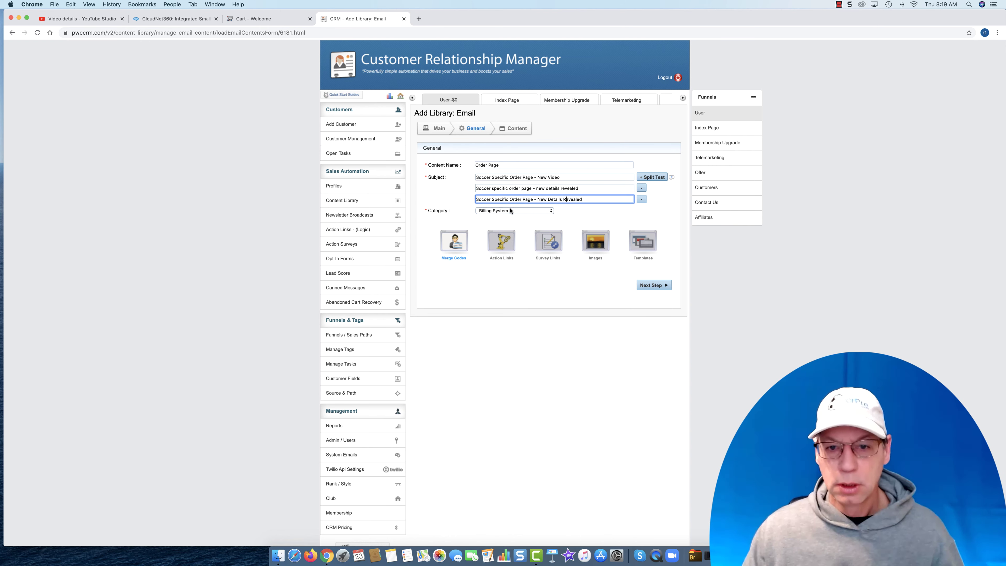
# Step: Add a third split-test subject line reading "Why your Soccer Order Page Matters... a LOT"
pyautogui.click(652, 177)
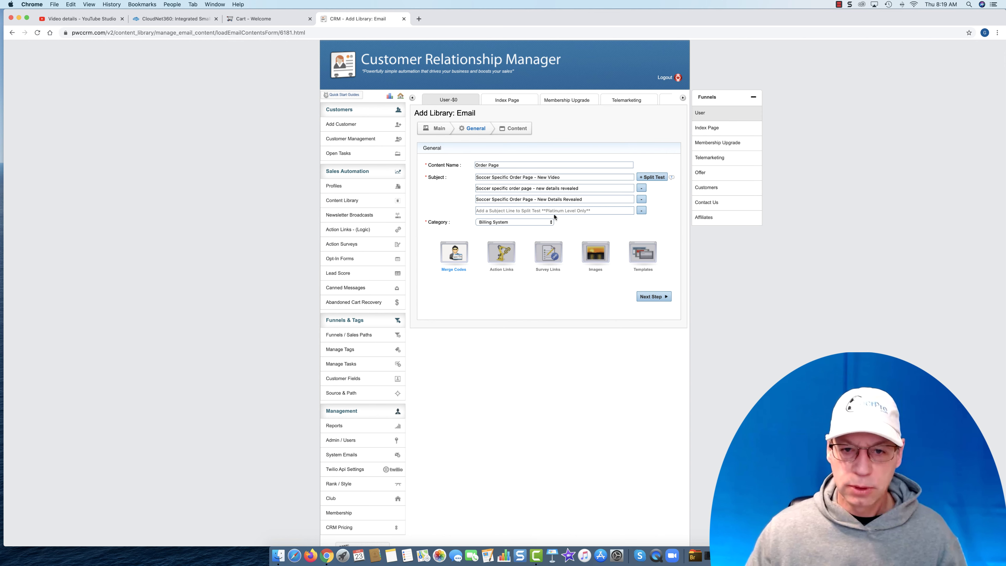
pyautogui.click(518, 211)
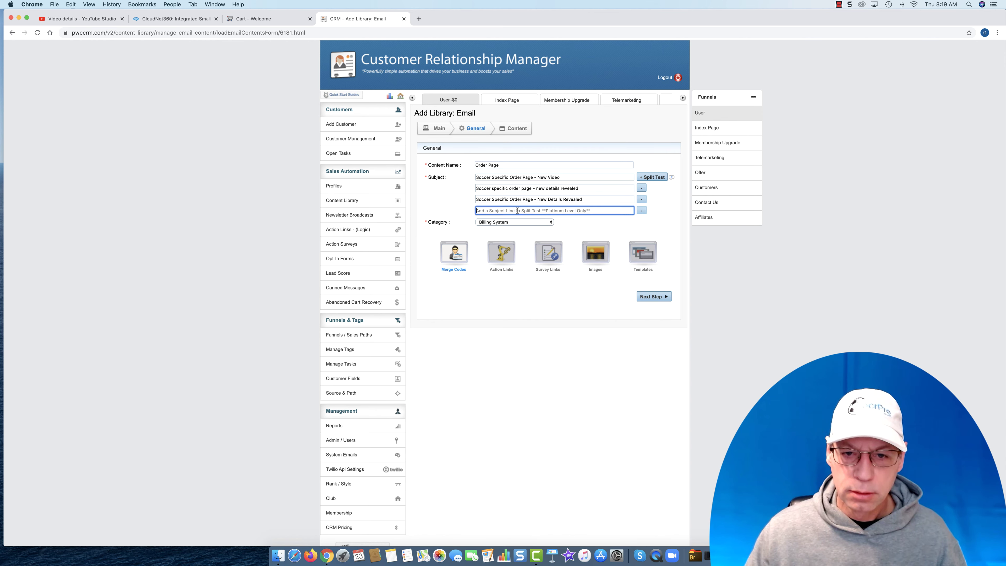
pyautogui.write('Why')
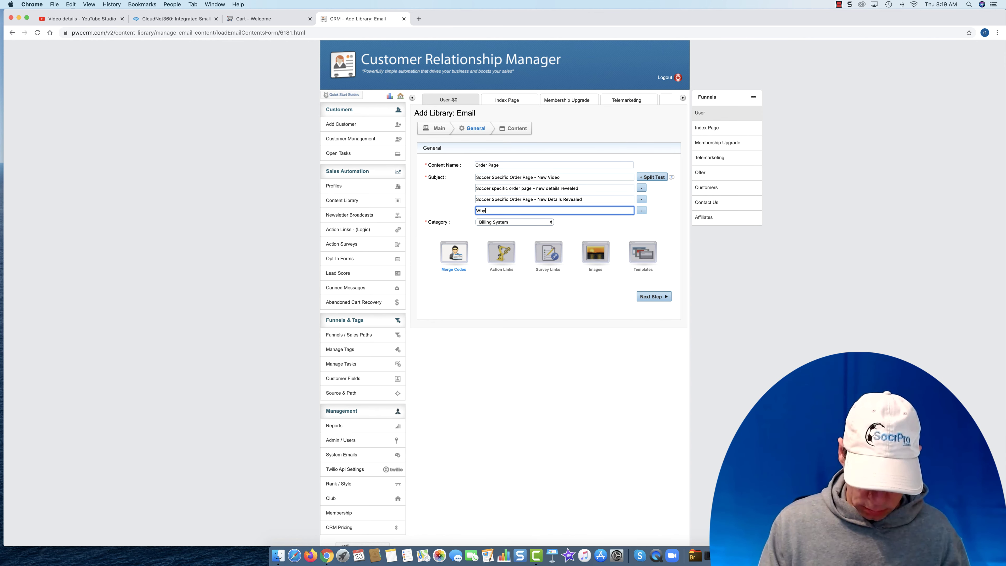
pyautogui.write(' your Soccer Order Page Matters')
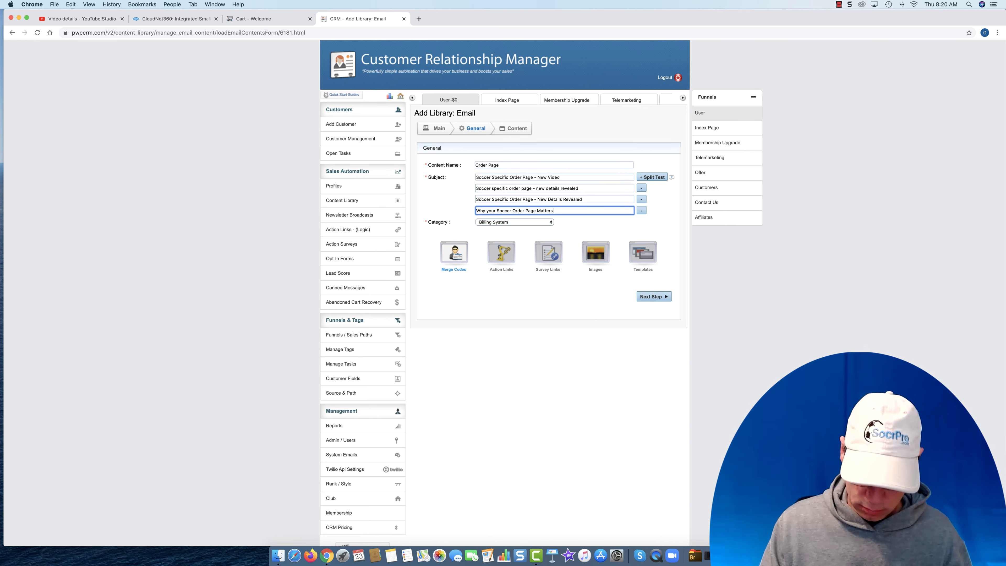
pyautogui.write('... A LOT')
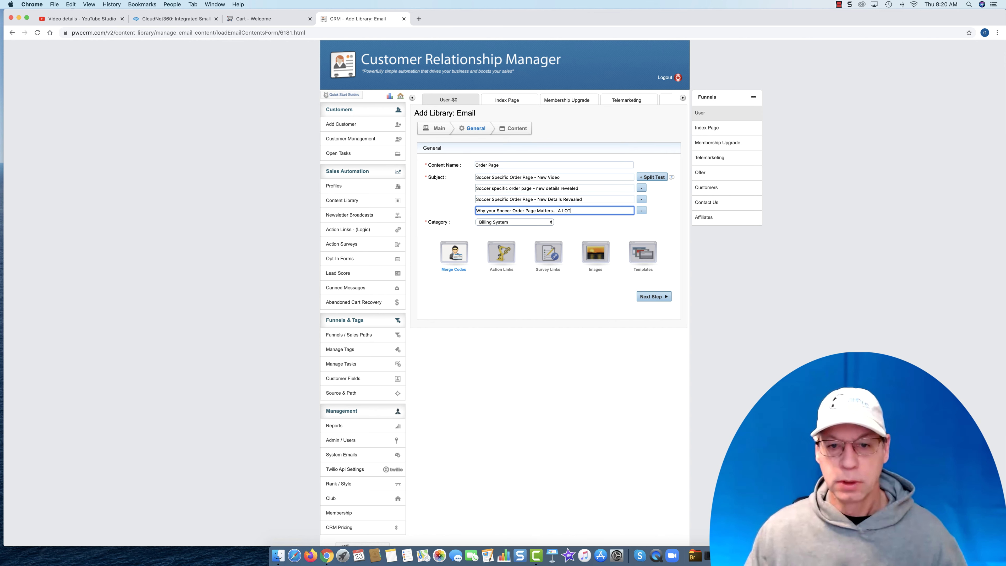
pyautogui.click(560, 210)
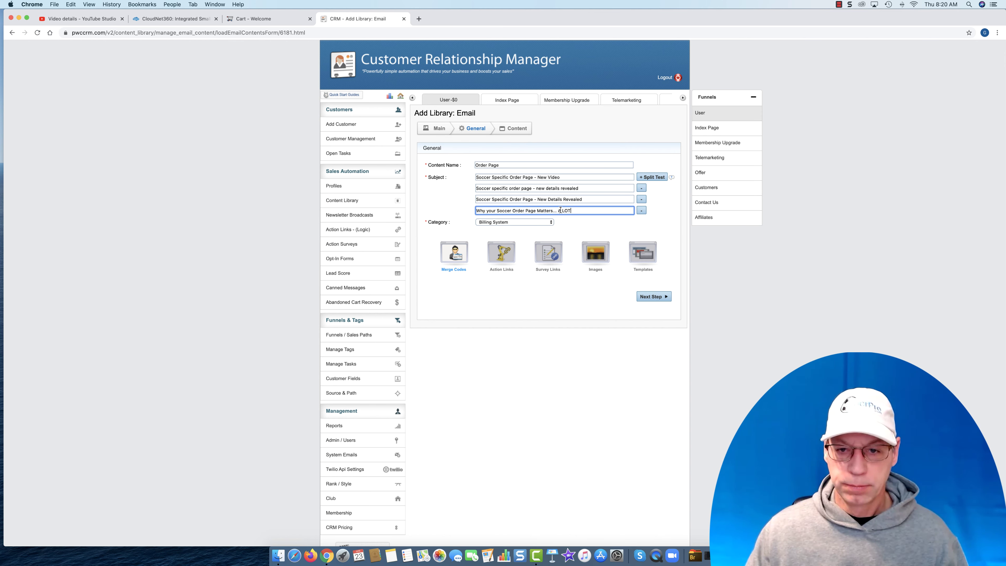
pyautogui.press('BackSpace')
pyautogui.write('a')
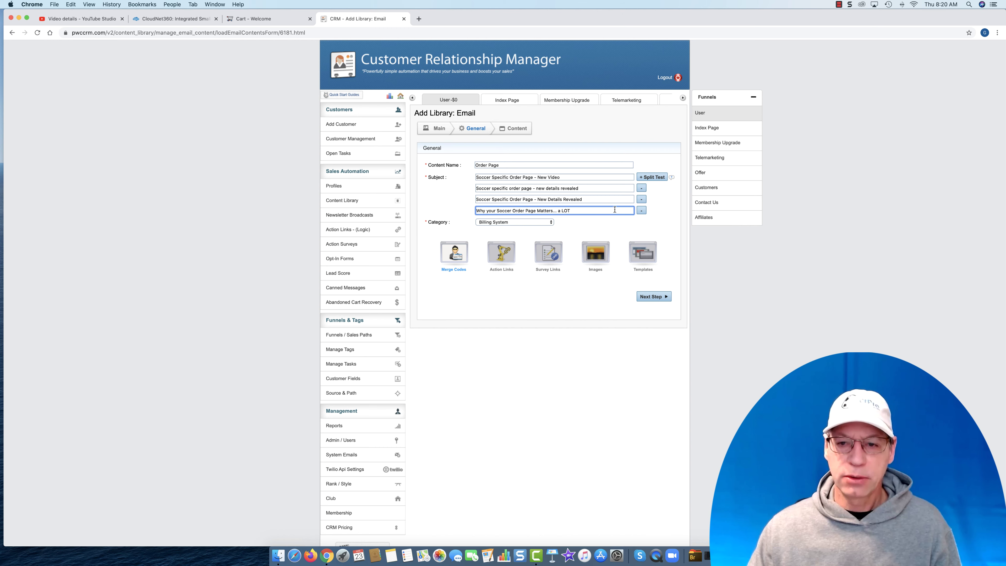
# Step: Add a fourth split-test subject line and fill it with a copy of the "Why your Soccer Order Page Matters... a LOT" subject
pyautogui.click(651, 177)
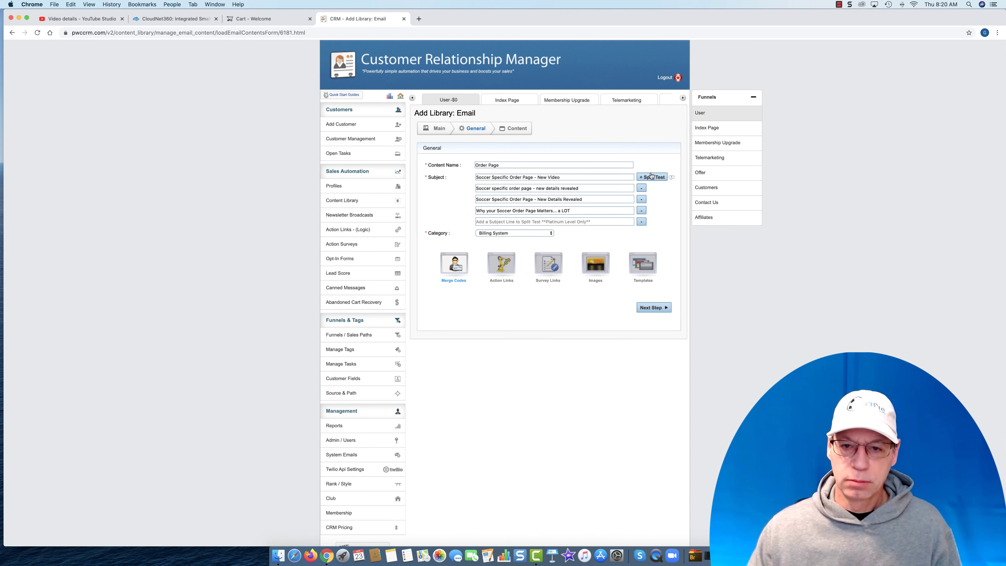
pyautogui.moveTo(582, 212); pyautogui.dragTo(472, 213)
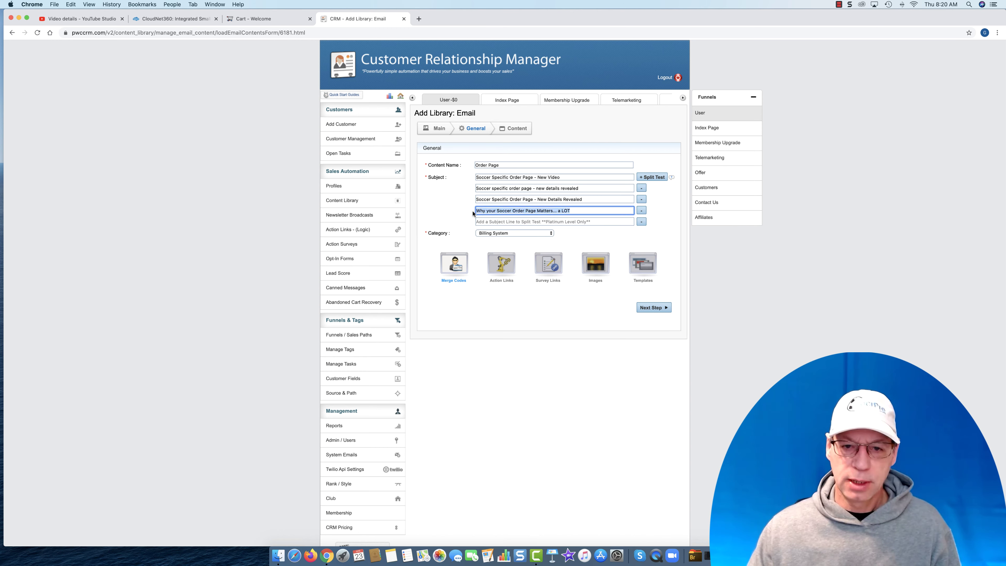
pyautogui.rightClick(501, 209)
pyautogui.click(511, 265)
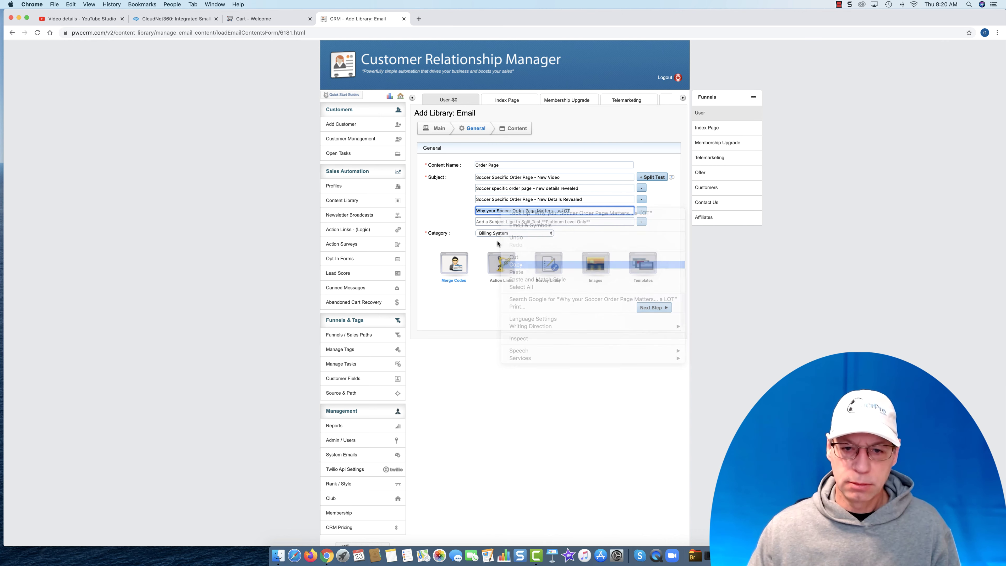
pyautogui.click(491, 222)
pyautogui.press('cmd+v')
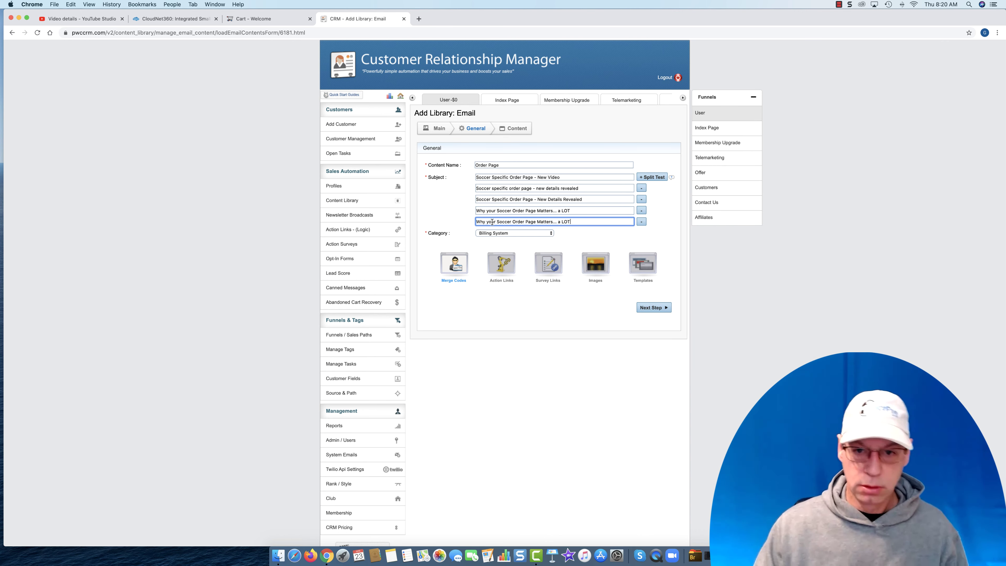
# Step: Change the ending of the fourth split-test subject so it reads "Why your Soccer Order Page Matters to You"
pyautogui.press('BackSpace')
pyautogui.press('BackSpace')
pyautogui.press('BackSpace')
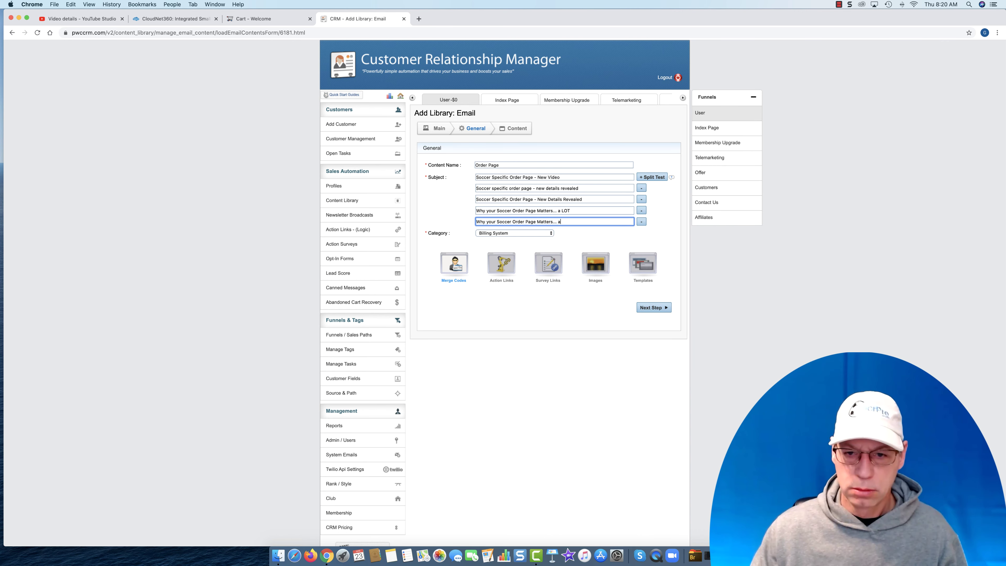
pyautogui.write('to You')
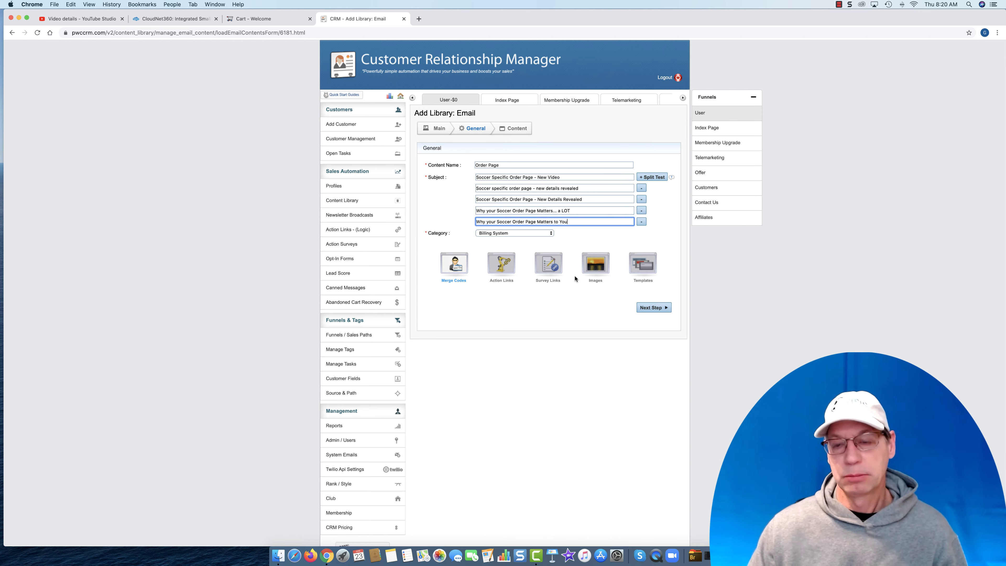
# Step: Continue to the email's content and insert the Order Page action link from the Billing System category between the body and the signature code
pyautogui.click(653, 308)
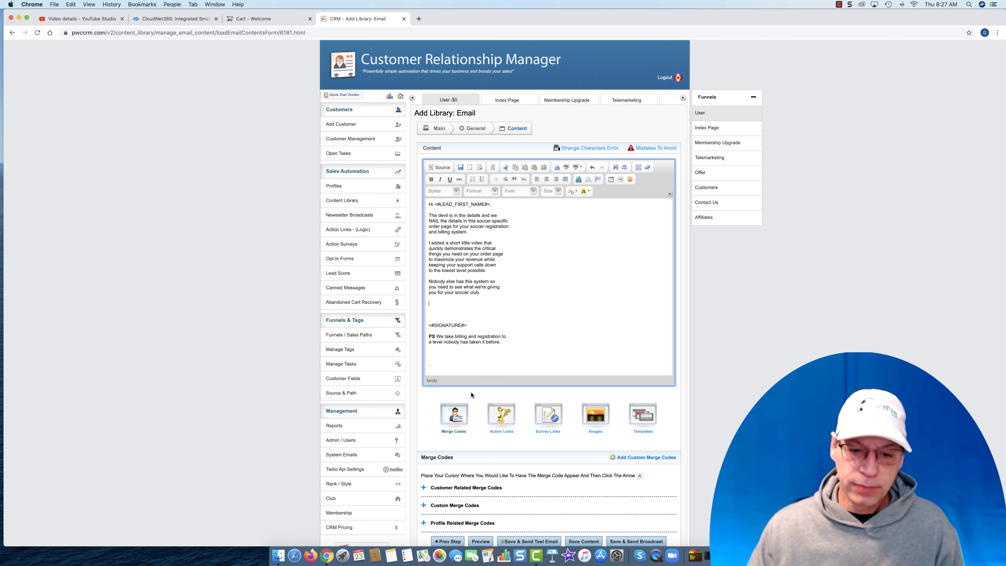
pyautogui.scroll(-1, 483, 389)
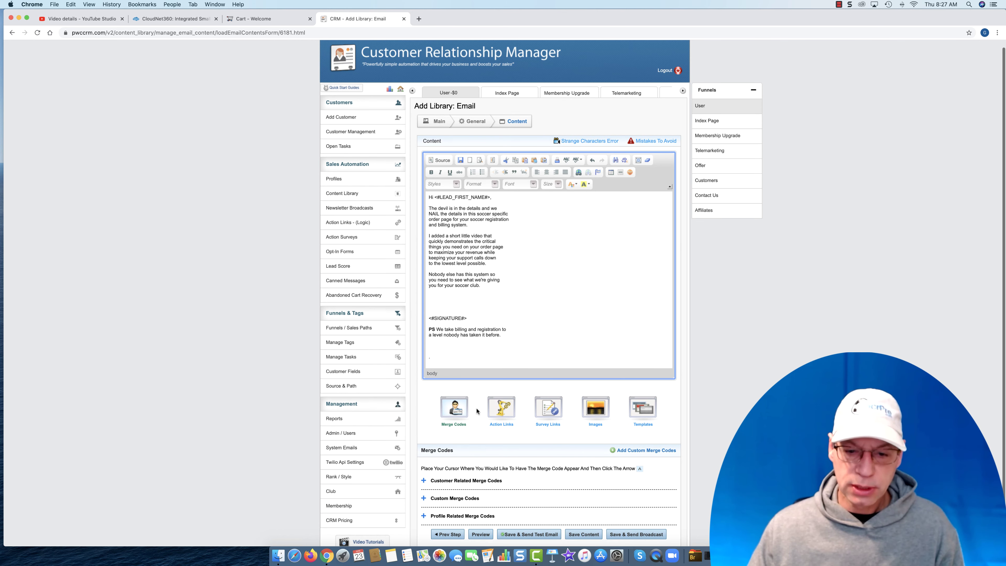
pyautogui.click(508, 413)
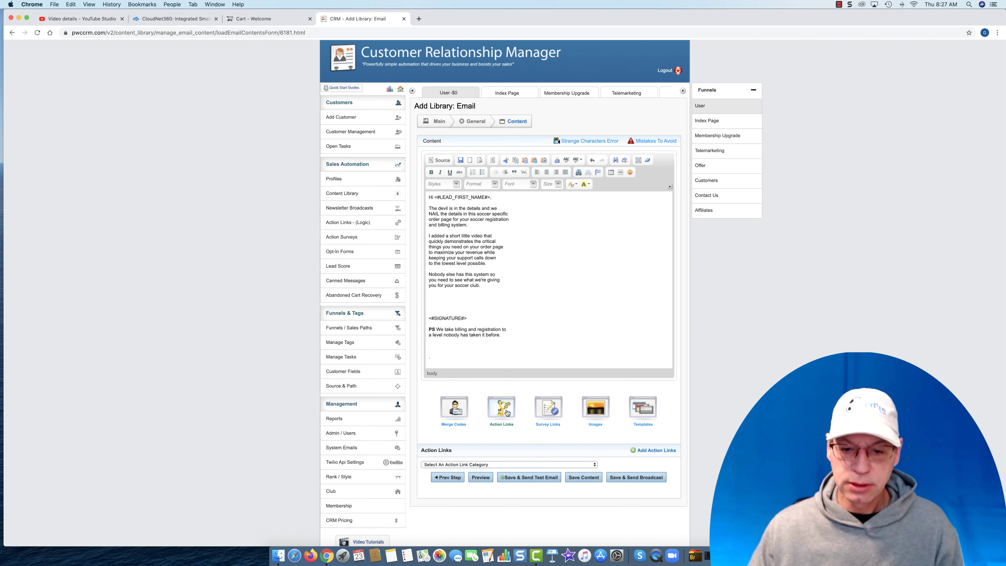
pyautogui.click(480, 464)
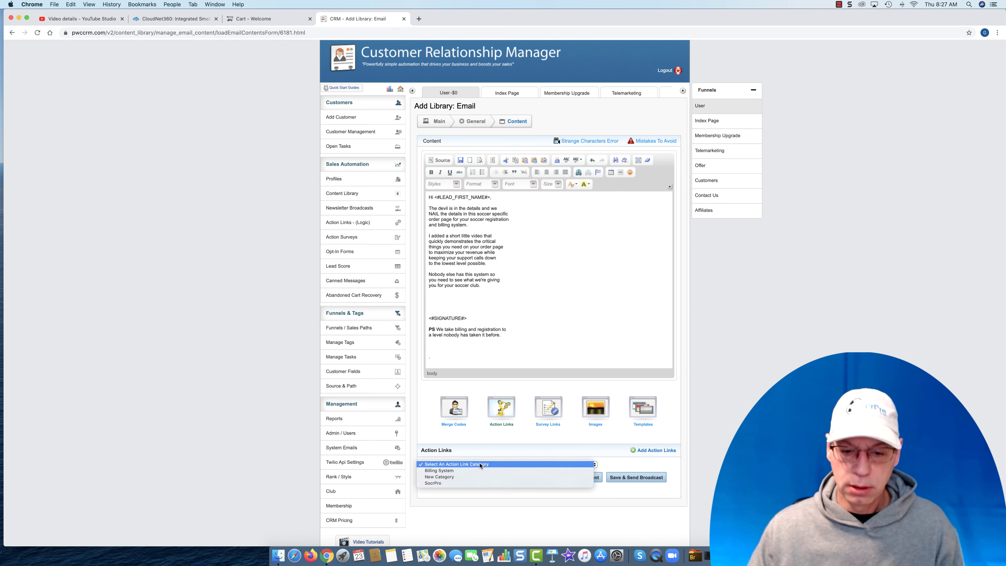
pyautogui.click(470, 473)
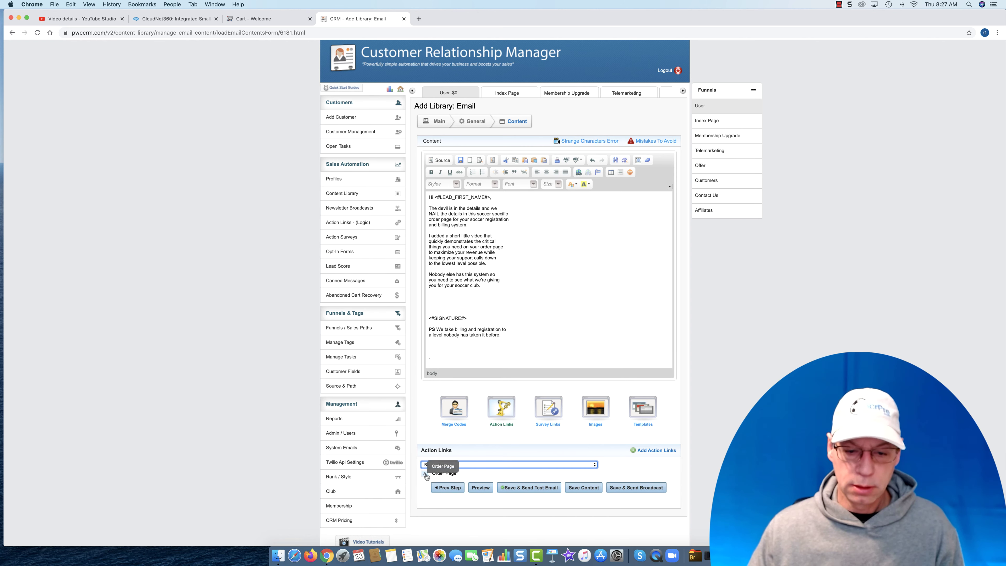
pyautogui.click(425, 473)
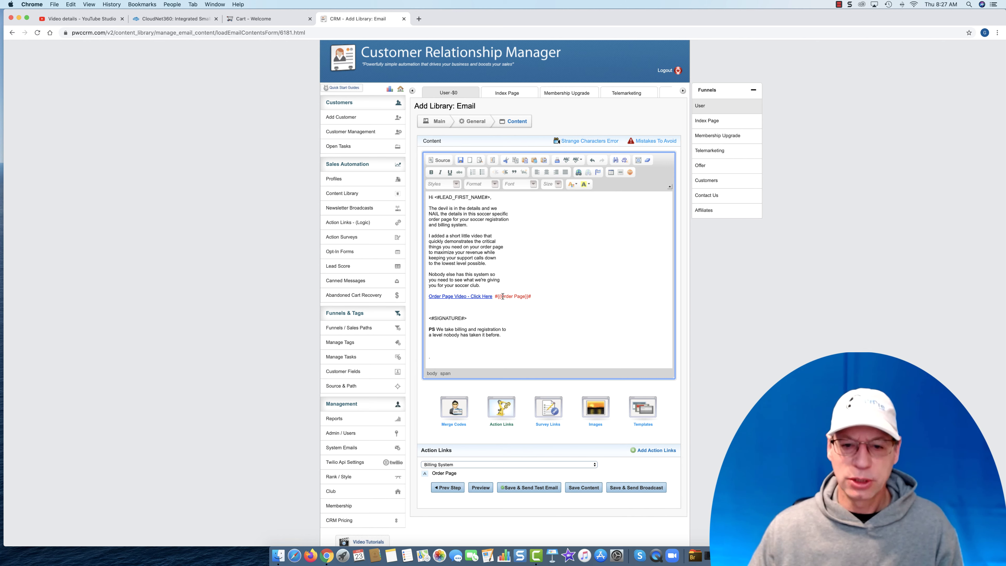
pyautogui.moveTo(496, 297); pyautogui.dragTo(529, 297)
pyautogui.click(541, 295)
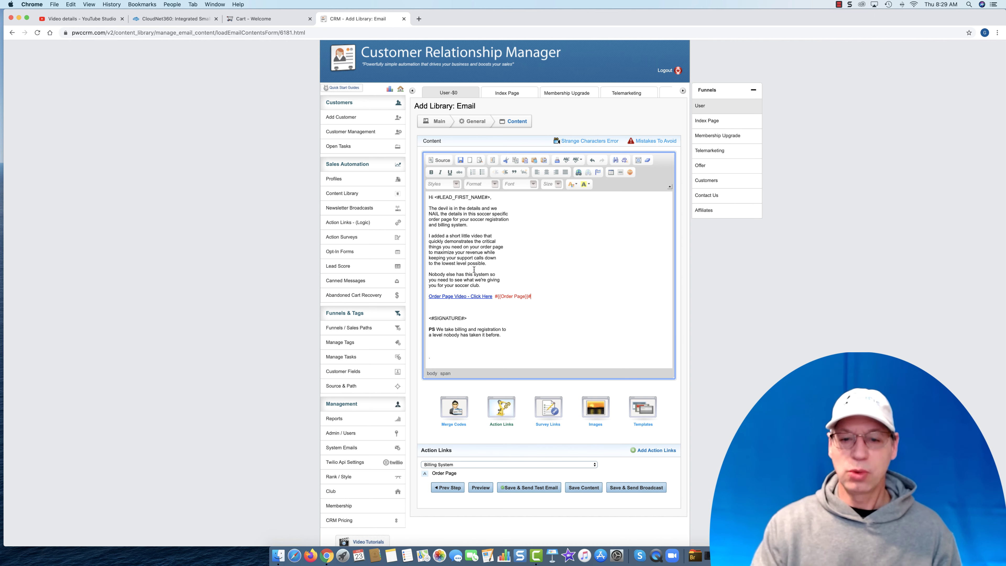
pyautogui.moveTo(495, 296); pyautogui.dragTo(549, 302)
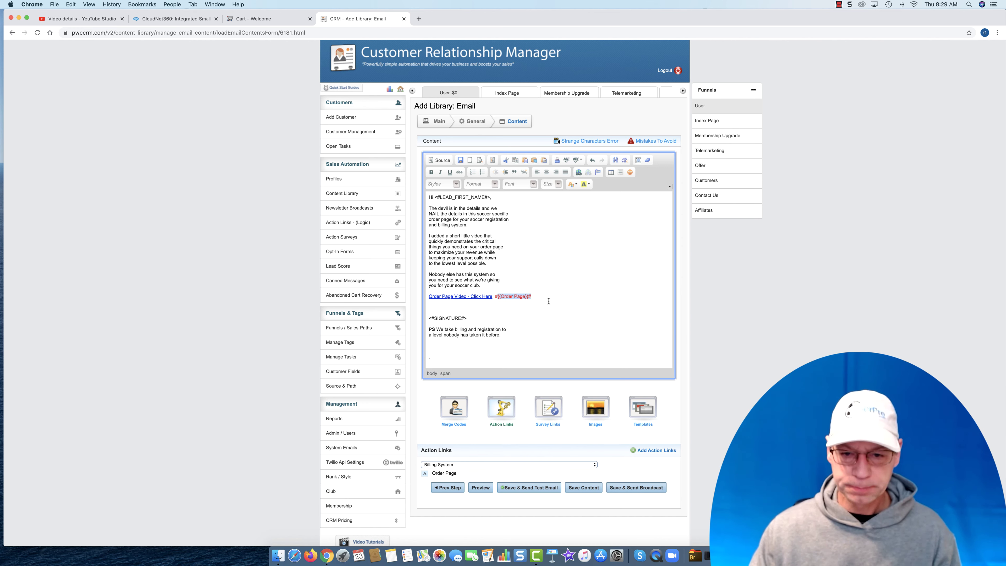
pyautogui.click(533, 298)
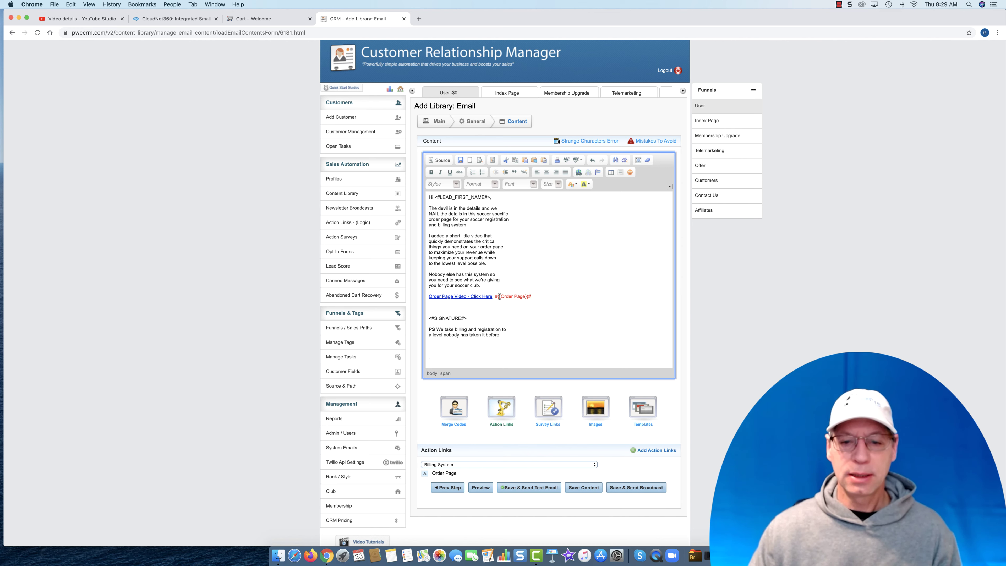
pyautogui.moveTo(530, 295)
pyautogui.mouseDown()
pyautogui.moveTo(495, 297)
pyautogui.moveTo(534, 296)
pyautogui.mouseUp()
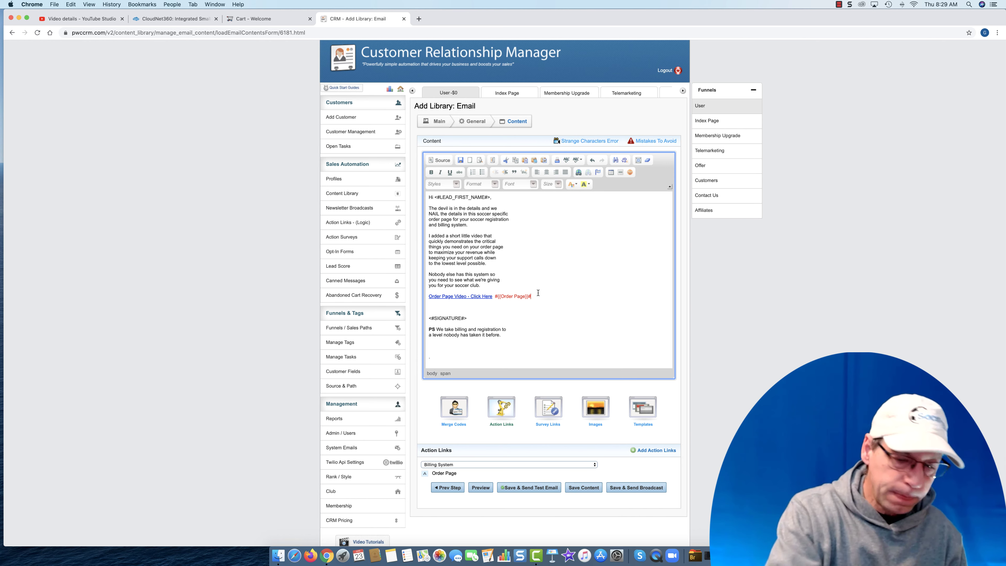
# Step: Insert the Order Page action link again below the PS paragraph, and save the email to send as a broadcast
pyautogui.click(451, 347)
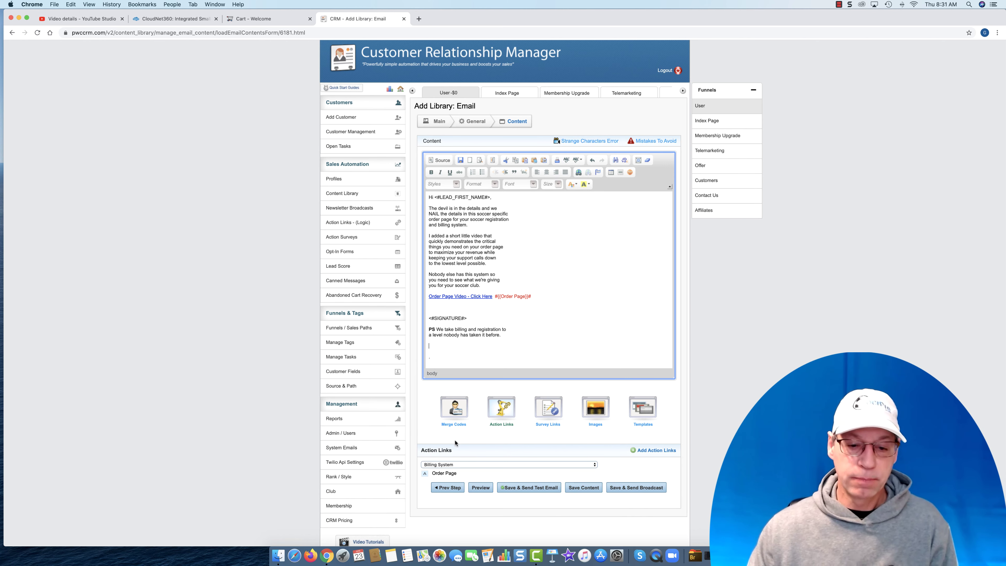
pyautogui.click(440, 473)
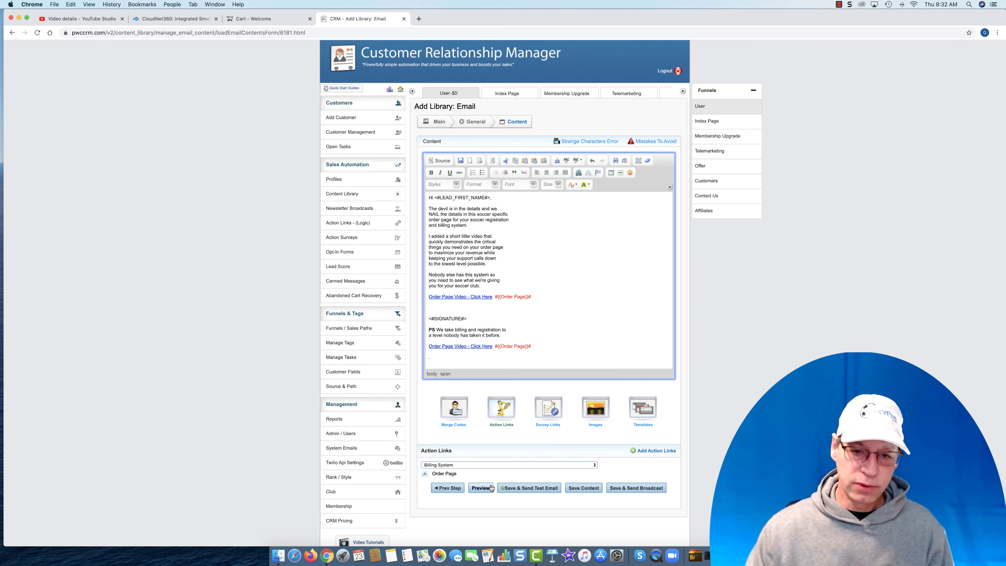
pyautogui.click(634, 489)
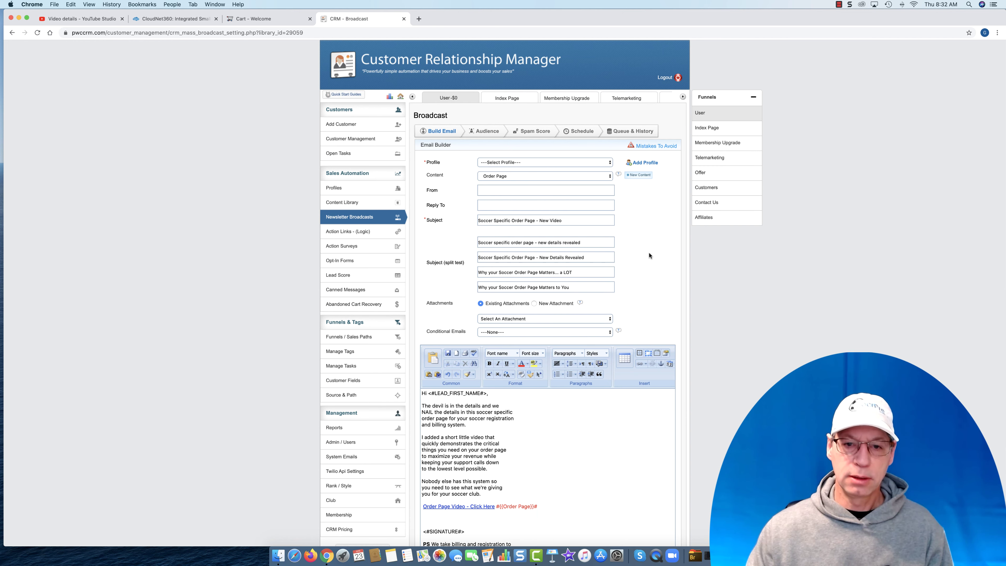
# Step: Check which Conditional Emails options are available for the broadcast, leaving the setting at None
pyautogui.scroll(-2, 649, 252)
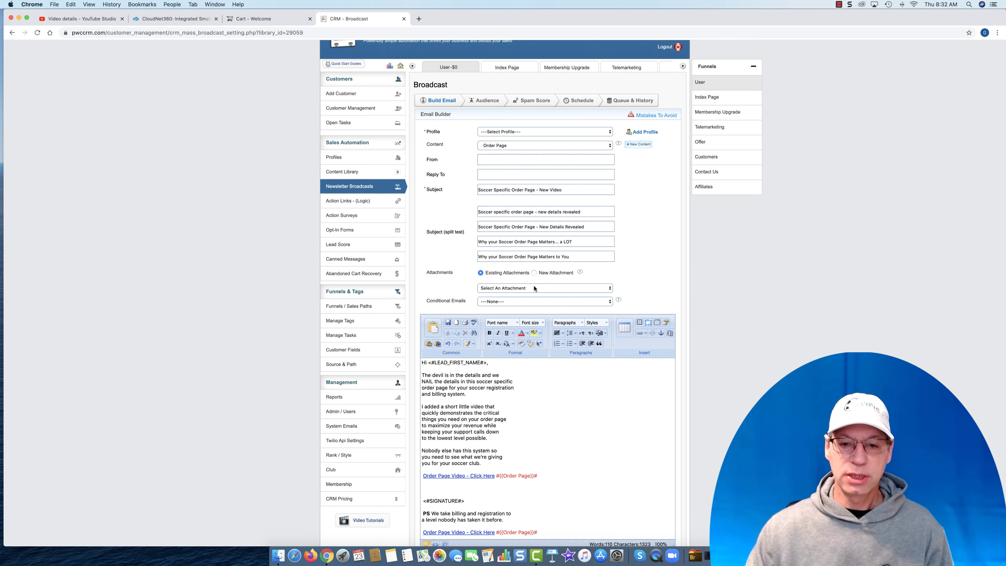
pyautogui.click(509, 303)
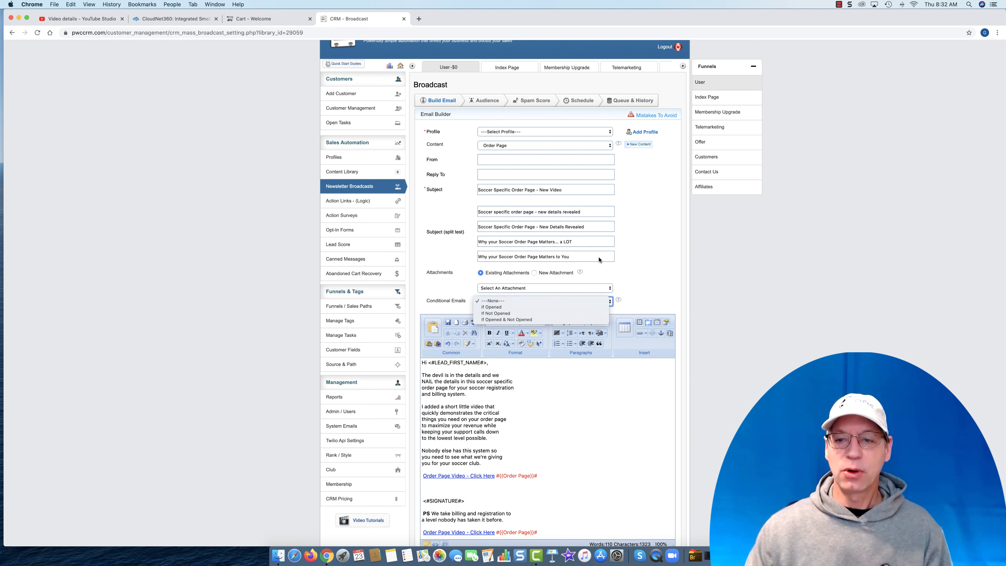
pyautogui.click(635, 253)
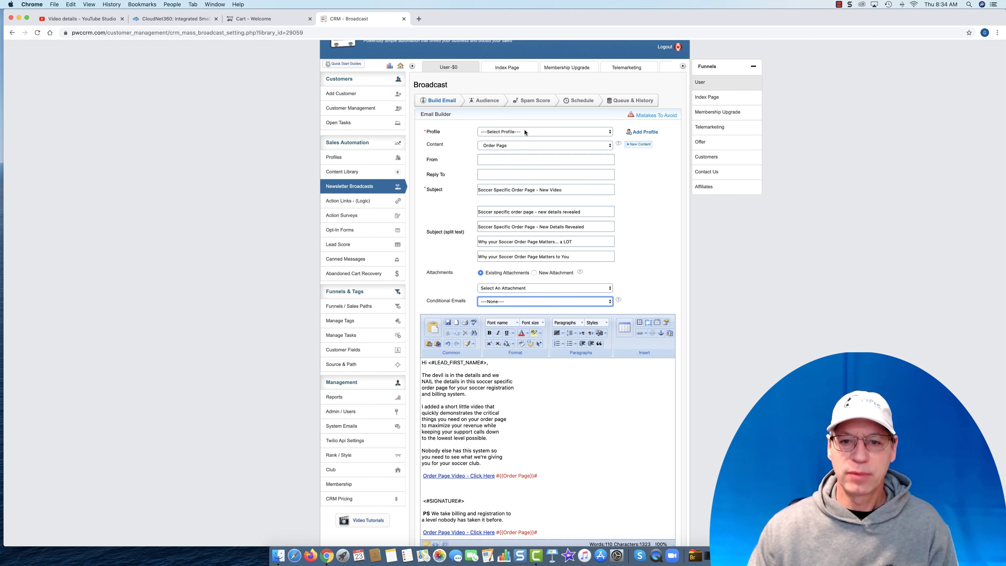
# Step: Select the product development VP's profile as the sender of the broadcast
pyautogui.click(524, 132)
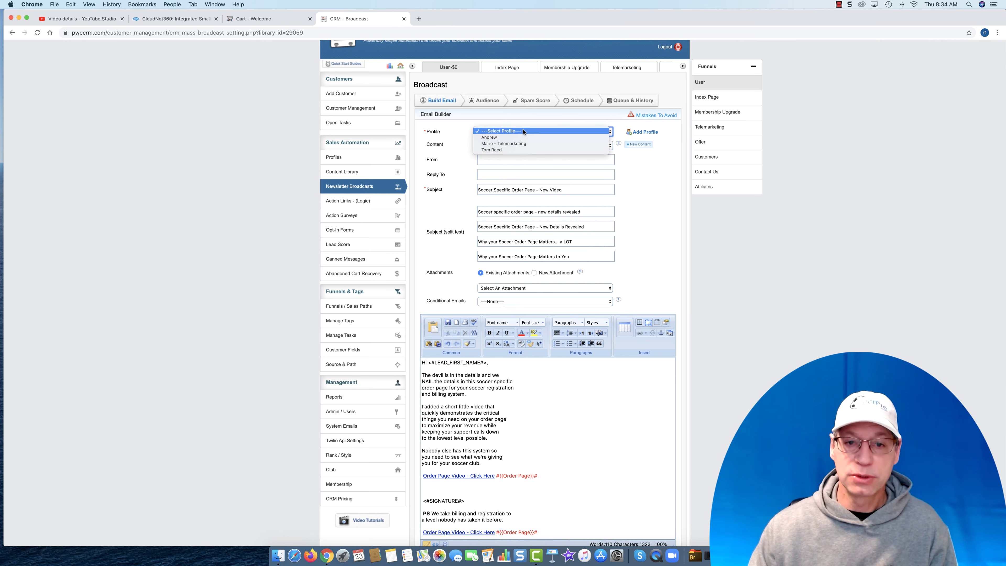
pyautogui.click(519, 149)
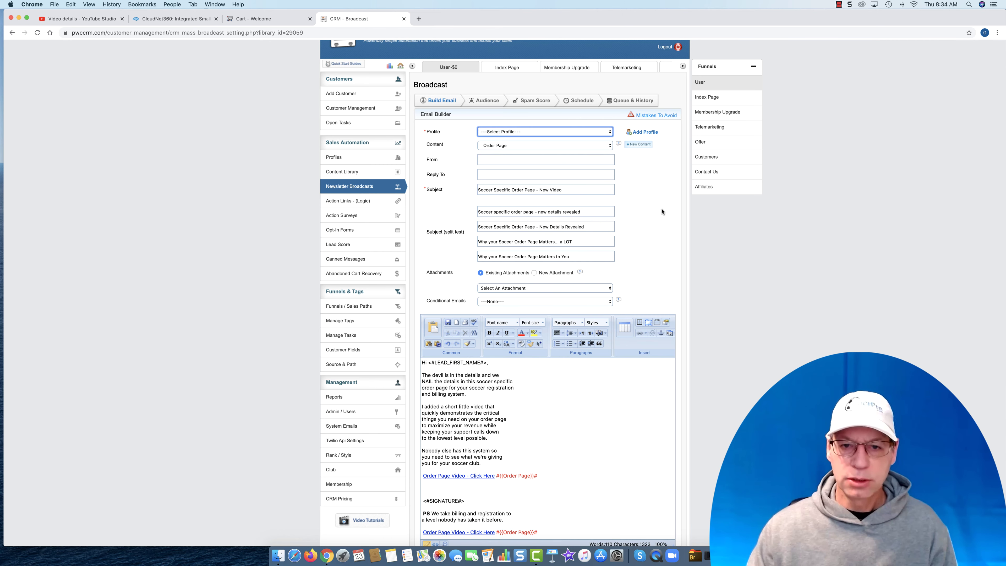
pyautogui.scroll(-3, 681, 188)
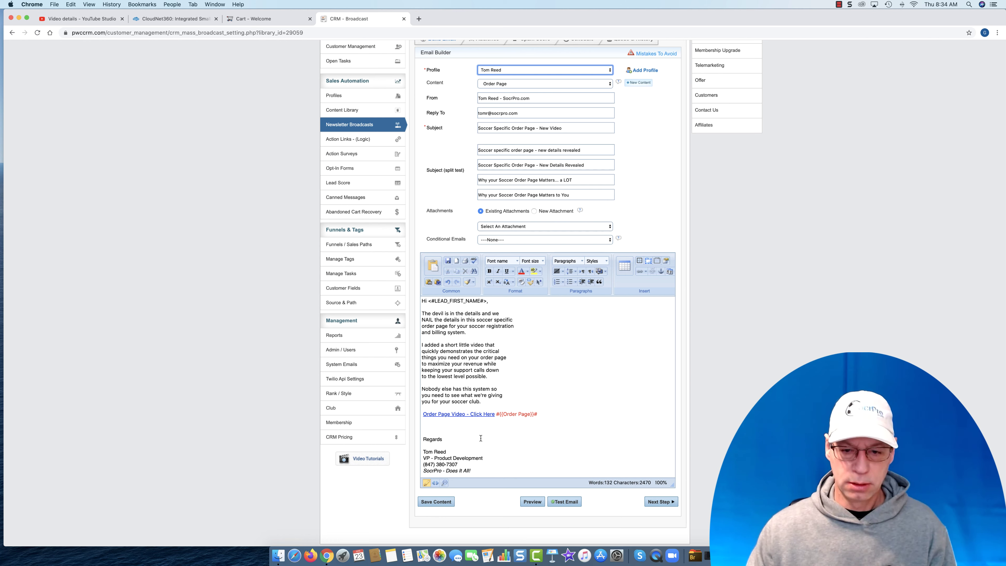
# Step: Review the broadcast email's body, signature, PS and both Order Page links together with its sender and subject settings
pyautogui.scroll(-5, 481, 438)
pyautogui.scroll(5, 481, 438)
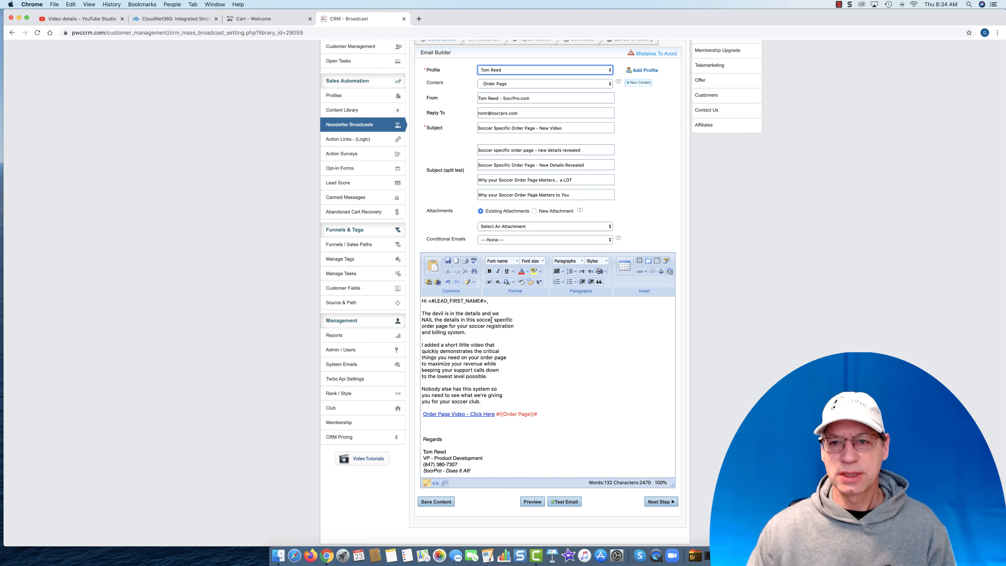
pyautogui.scroll(1, 492, 320)
pyautogui.scroll(-5, 515, 334)
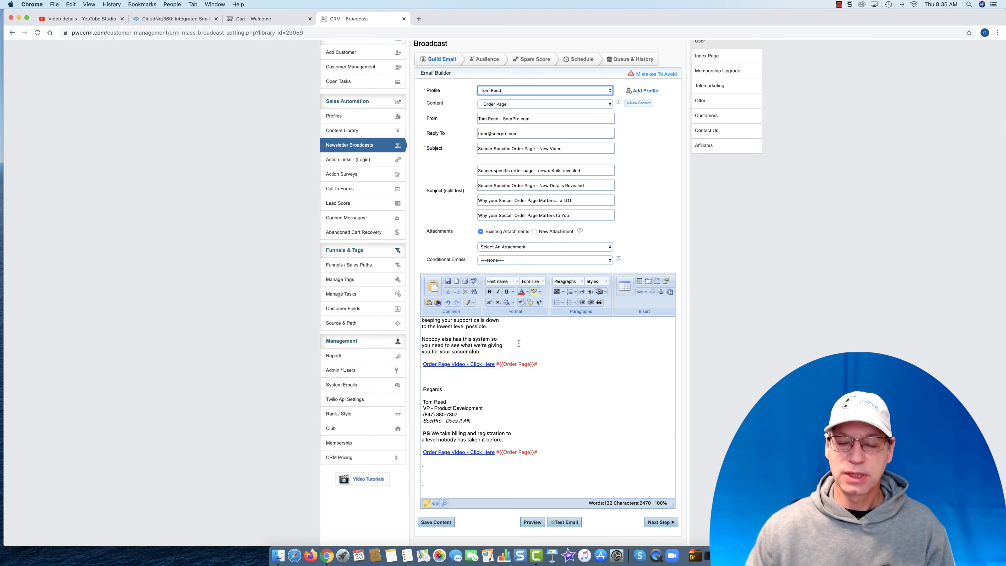
pyautogui.scroll(2, 517, 346)
pyautogui.scroll(5, 517, 346)
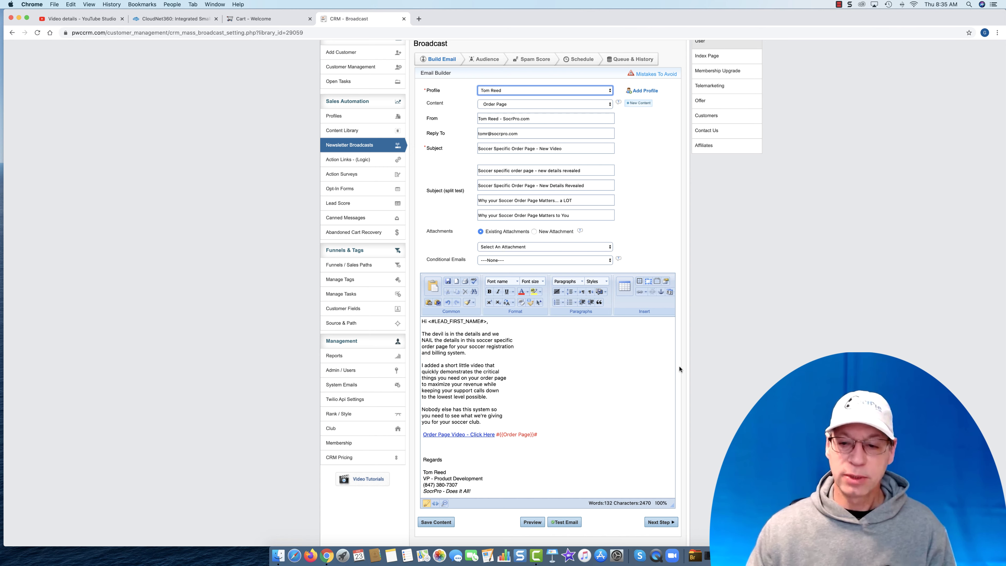
pyautogui.scroll(-1, 614, 368)
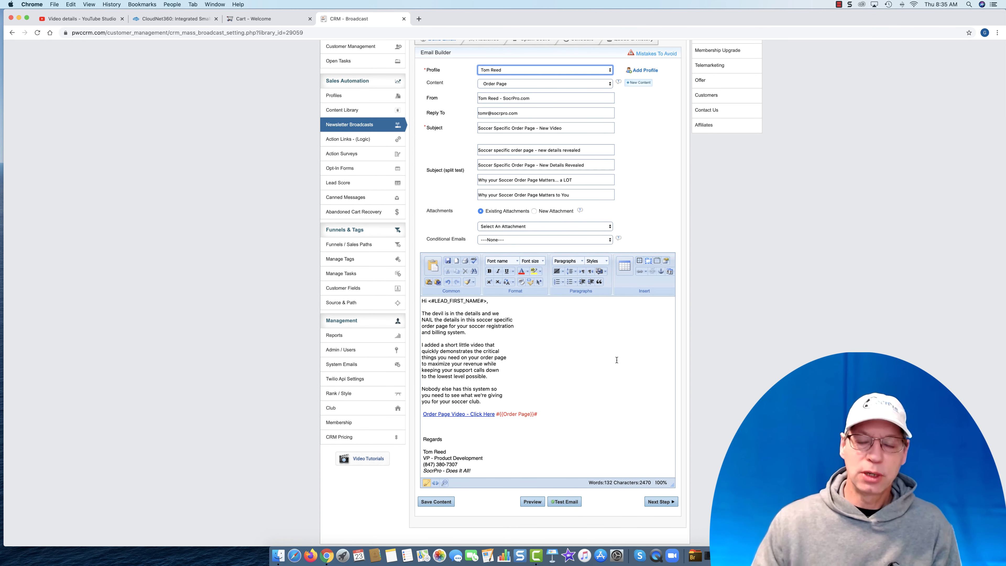
pyautogui.scroll(-1, 610, 360)
# Step: Continue to the audience selection and choose to send the broadcast to the entire list
pyautogui.click(661, 501)
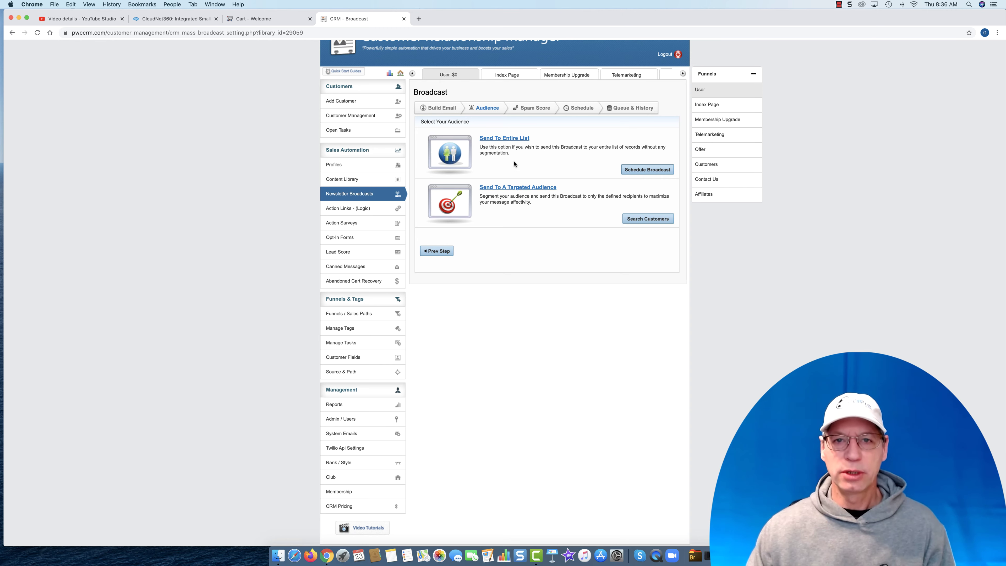
pyautogui.scroll(1, 514, 161)
pyautogui.click(647, 185)
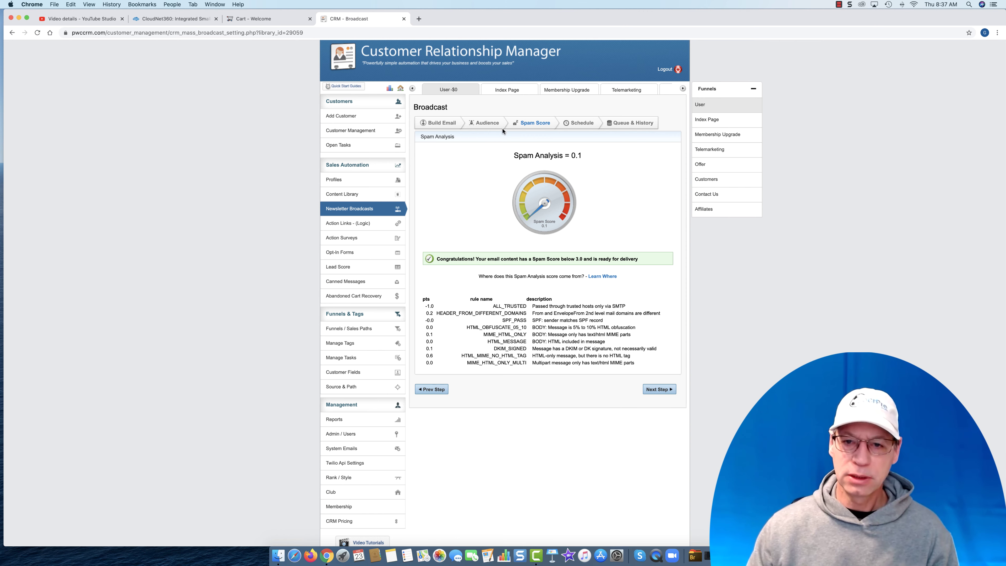
# Step: Proceed past the spam analysis, add the broadcast to the queue immediately, and send it from the pending broadcasts
pyautogui.click(665, 390)
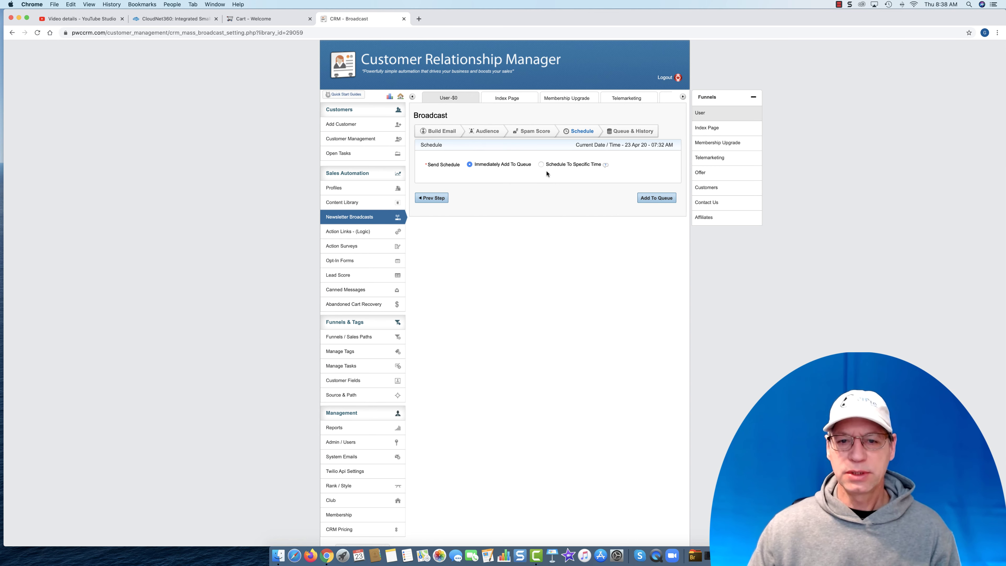
pyautogui.click(656, 199)
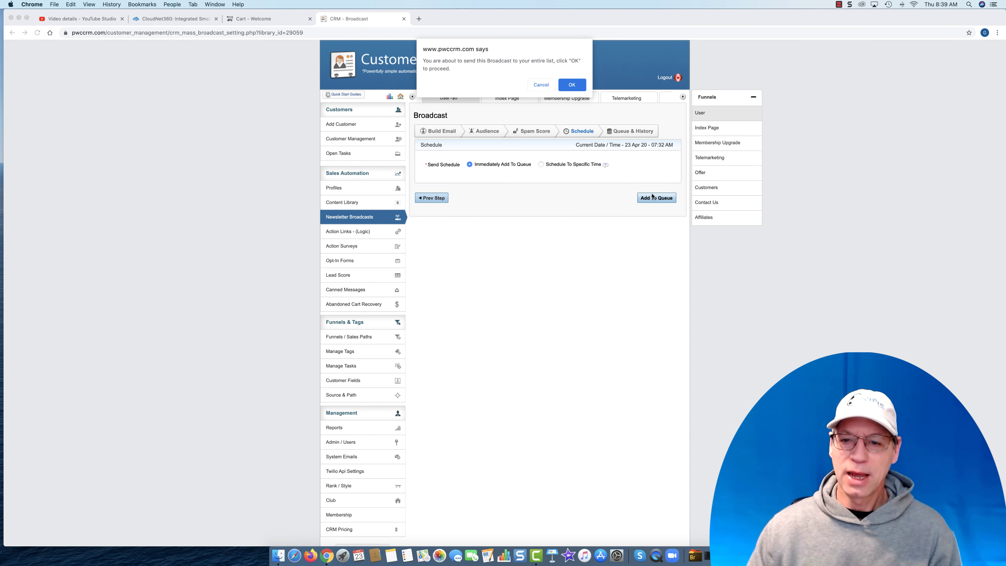
pyautogui.click(572, 85)
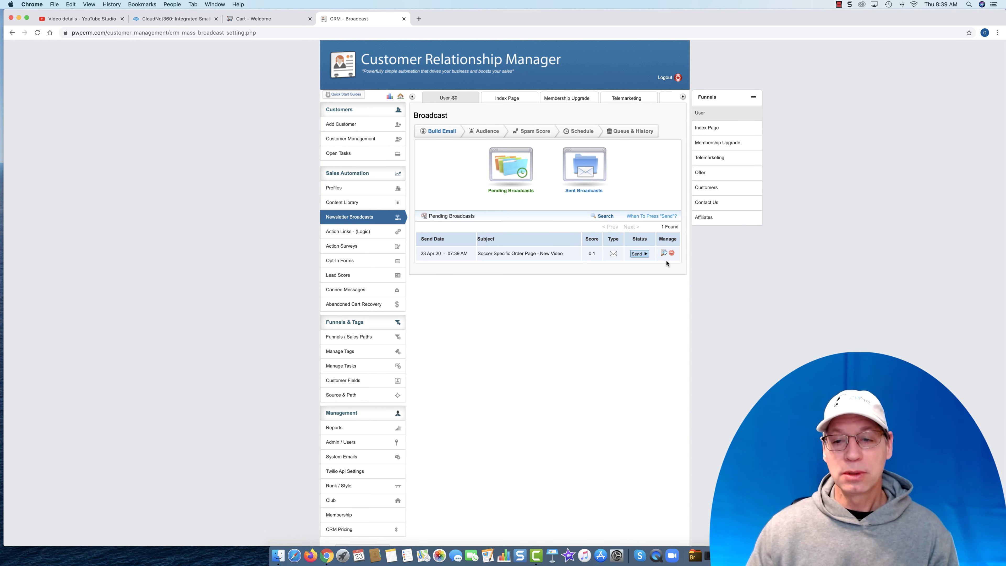
pyautogui.click(641, 254)
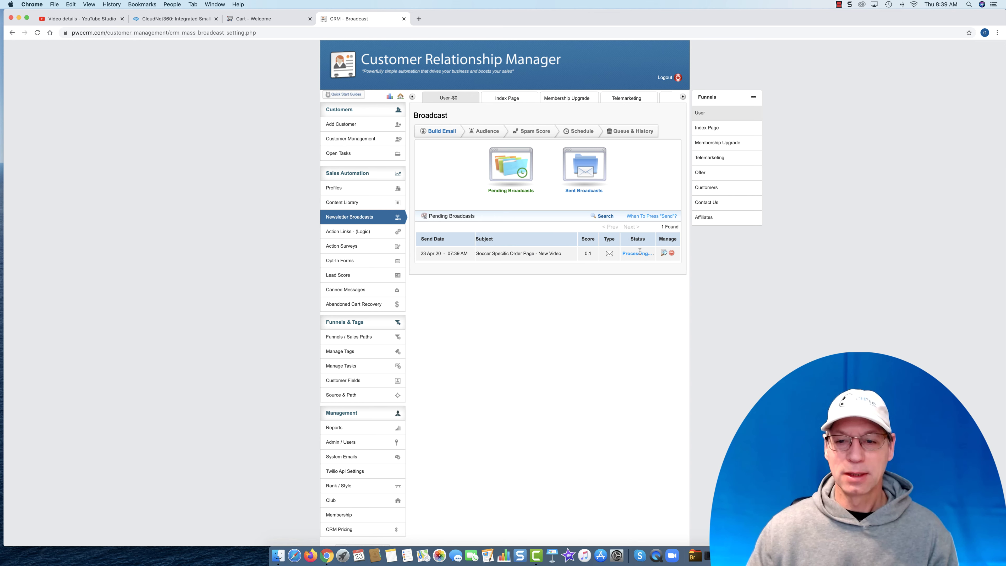